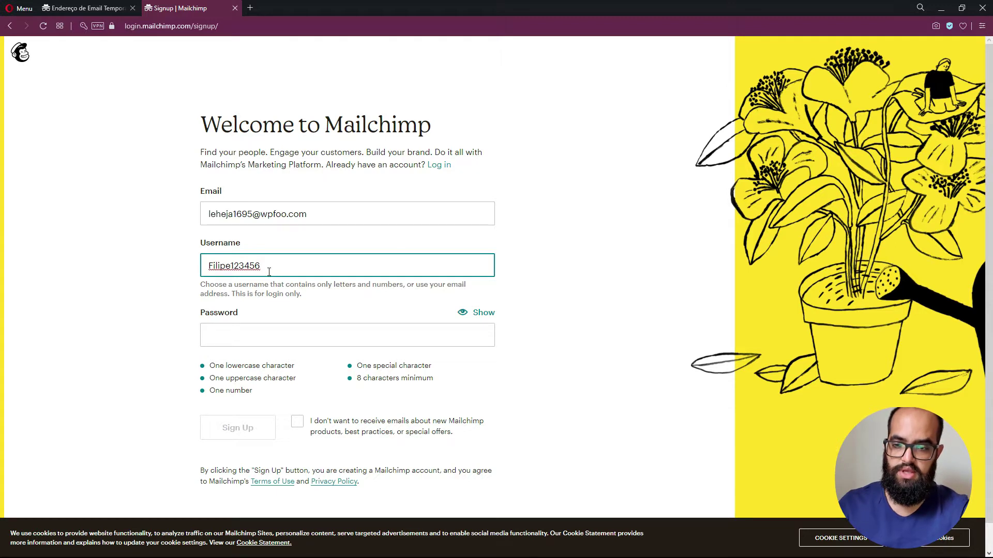
Enter a strong account password, opt out of promotional emails, and submit the Mailchimp signup.
click(234, 335)
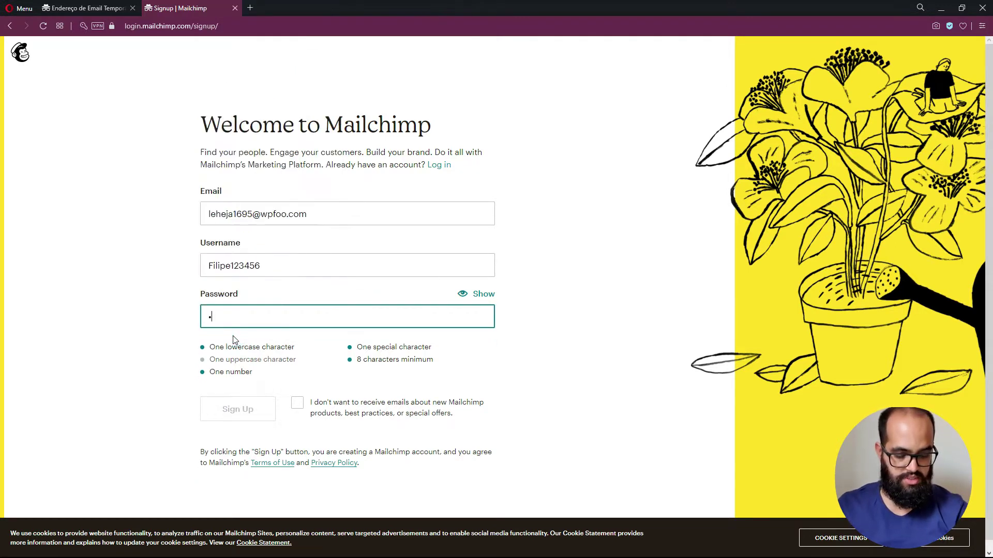
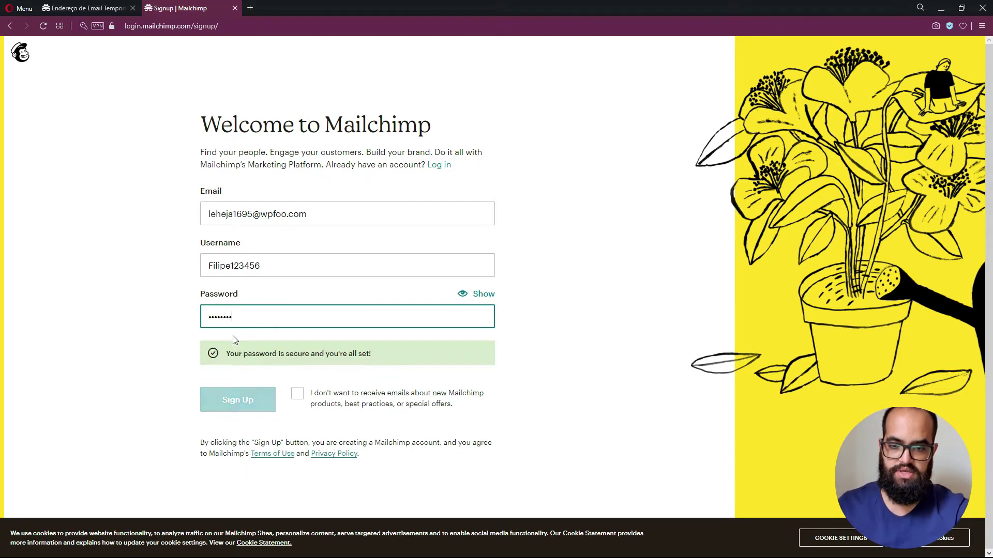
click(298, 392)
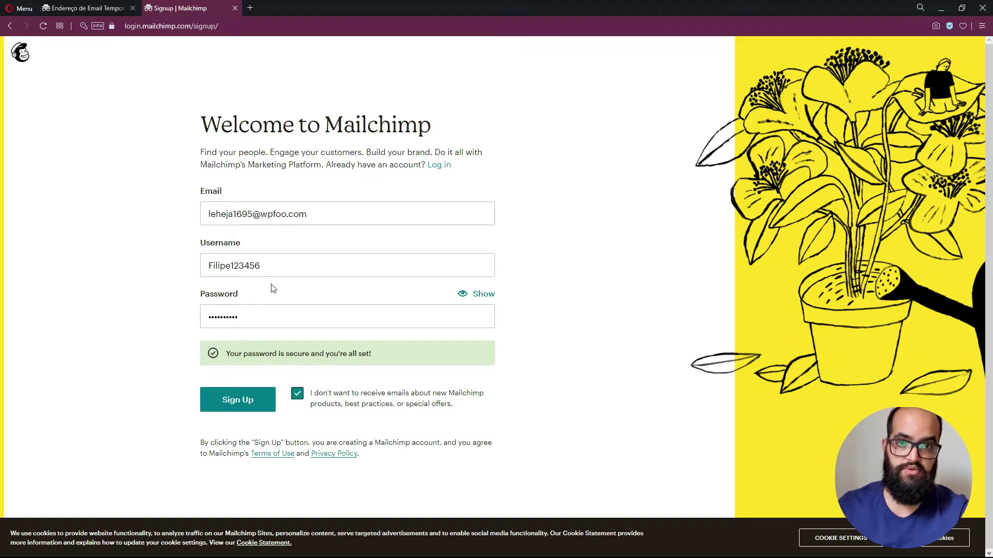
click(239, 400)
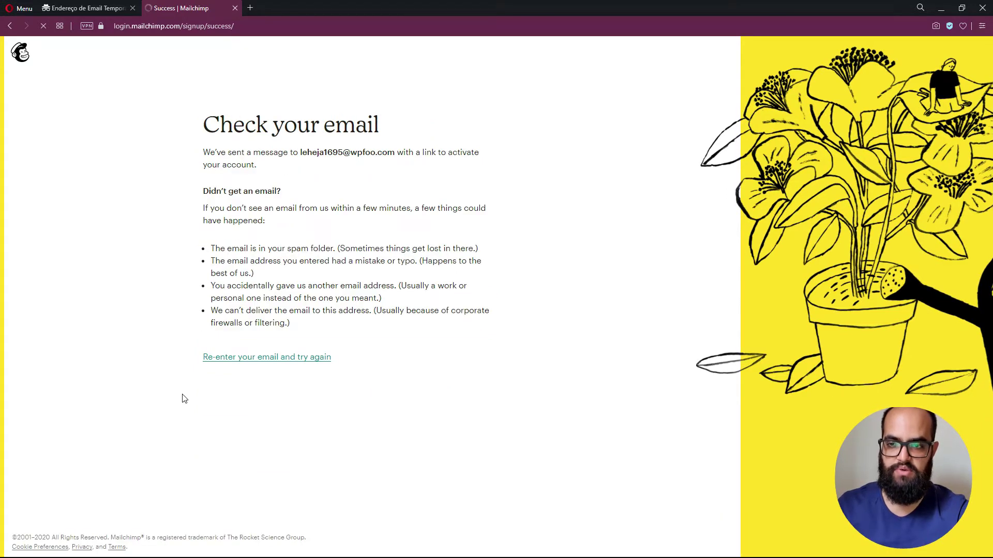
Open Mailchimp's activation email in the Temp Mail inbox and follow its Activate Account link.
click(70, 8)
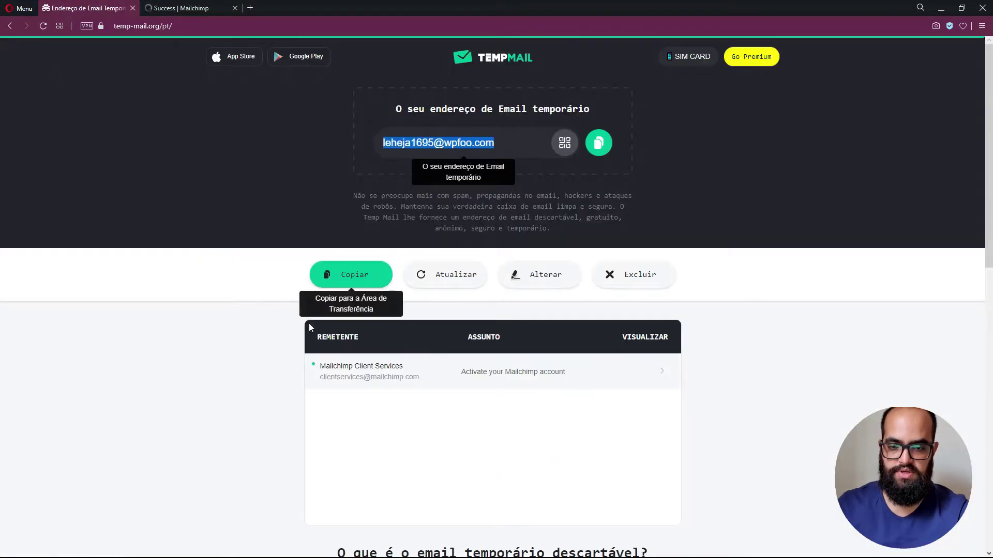
click(432, 381)
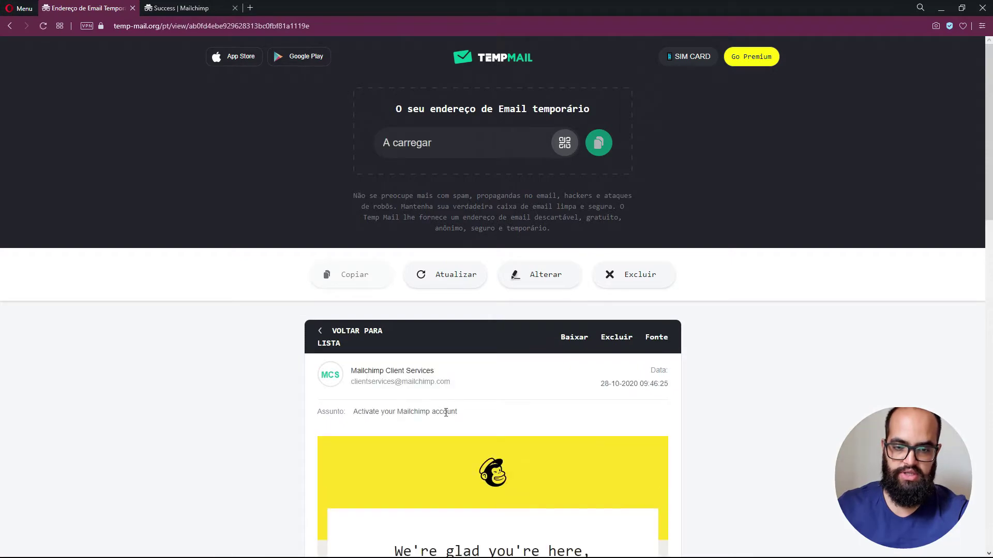
scroll(432, 411, down, 6)
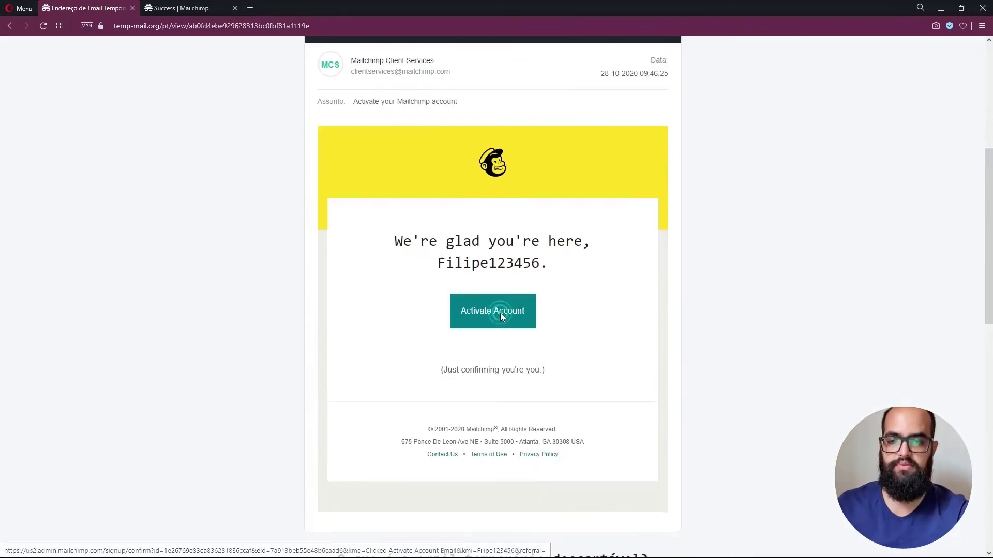
click(501, 312)
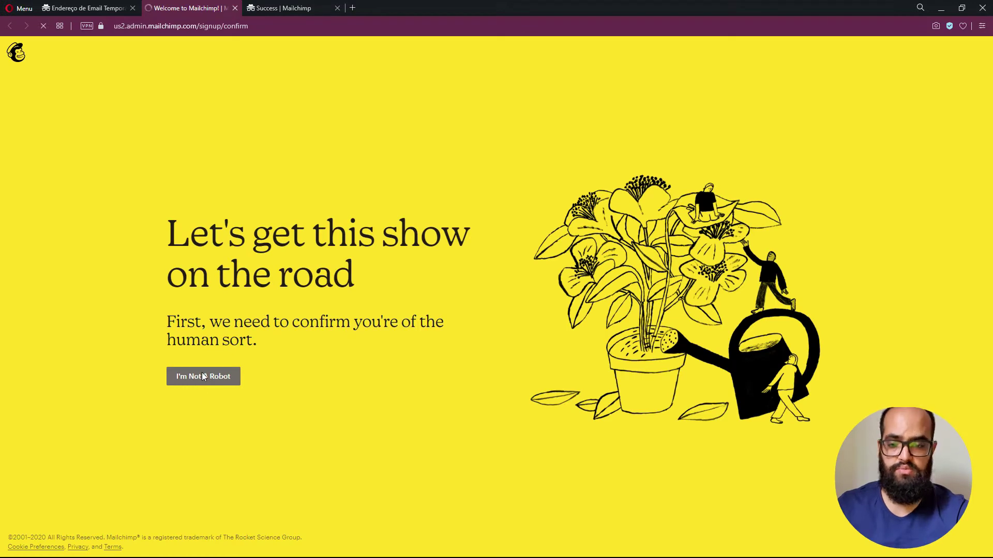
Start the I'm Not A Robot check and solve the traffic-light image challenge.
click(202, 377)
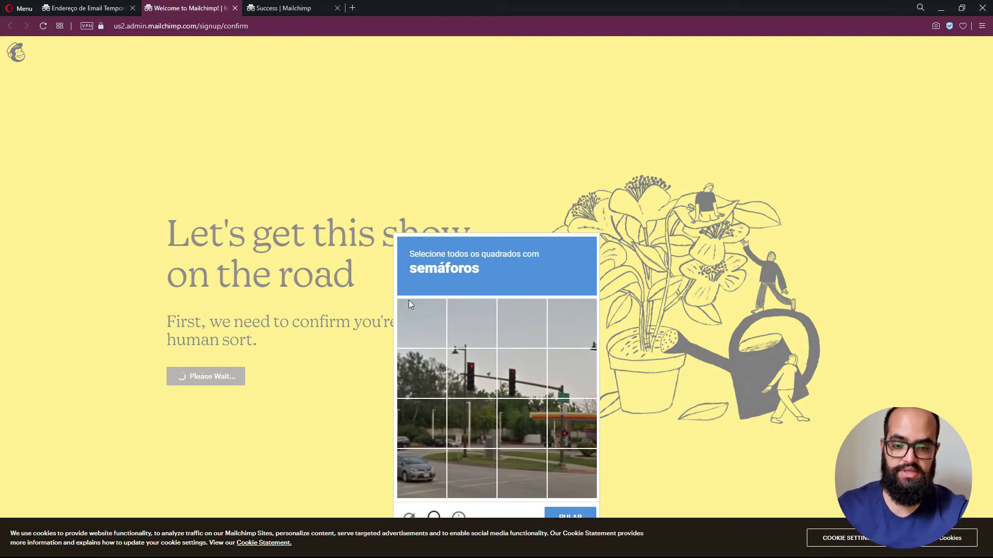
click(472, 372)
click(532, 376)
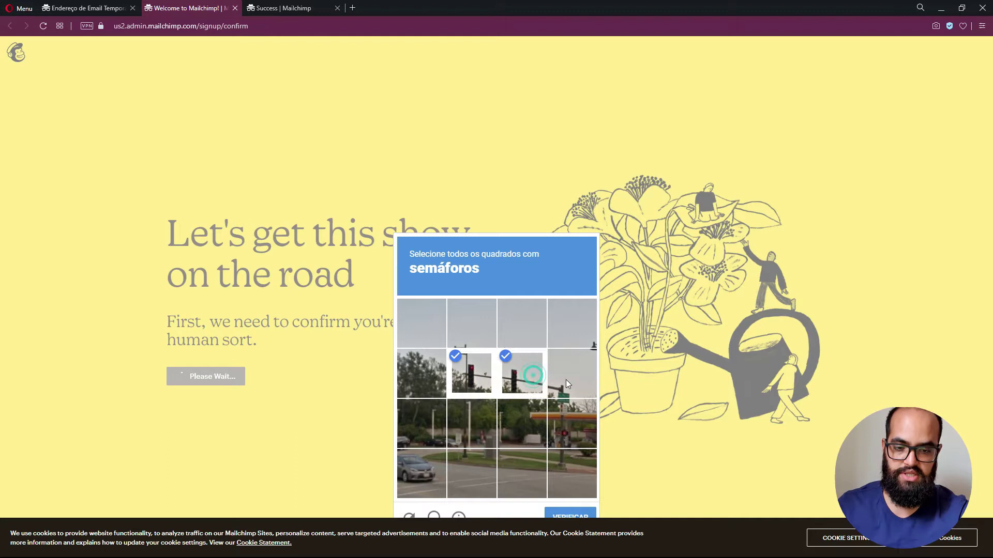
click(567, 434)
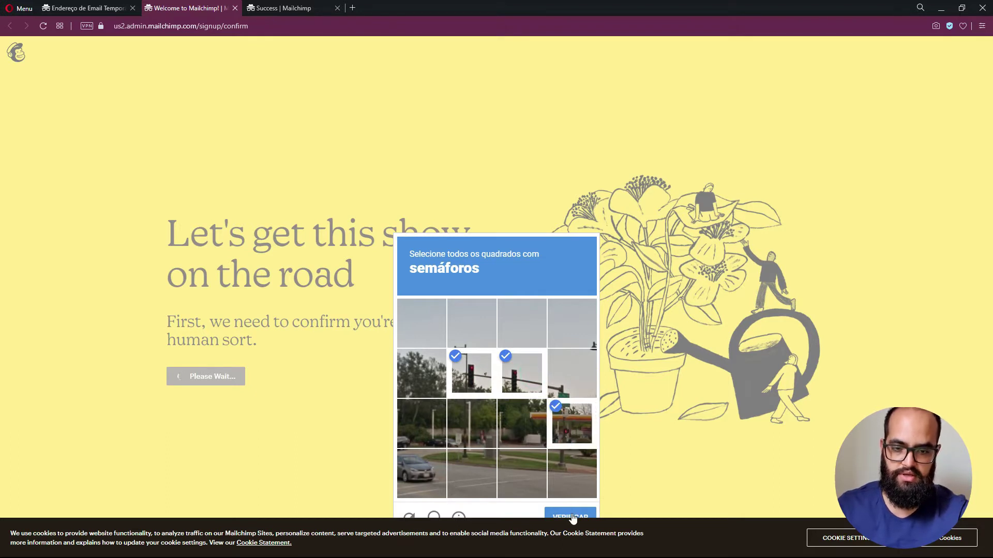
click(572, 366)
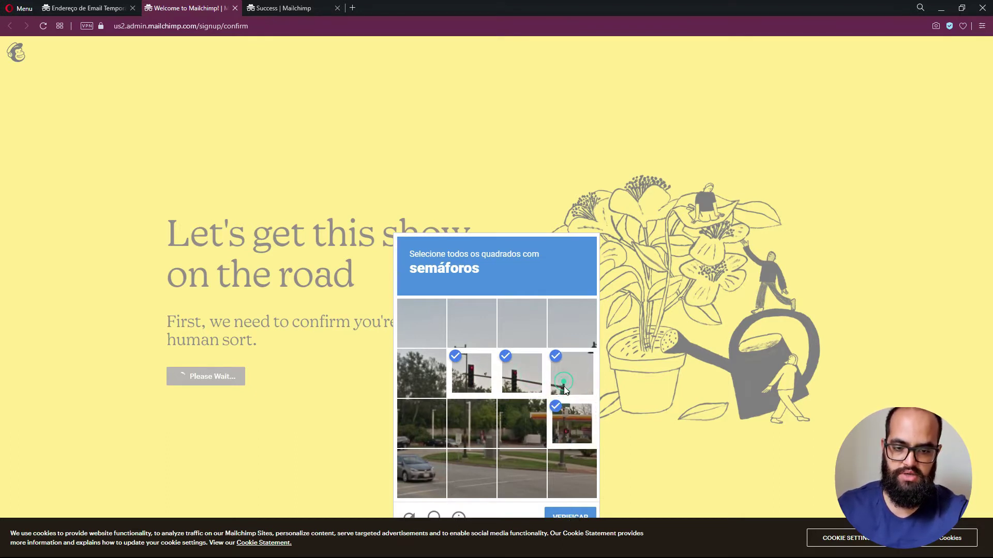
click(567, 465)
click(571, 518)
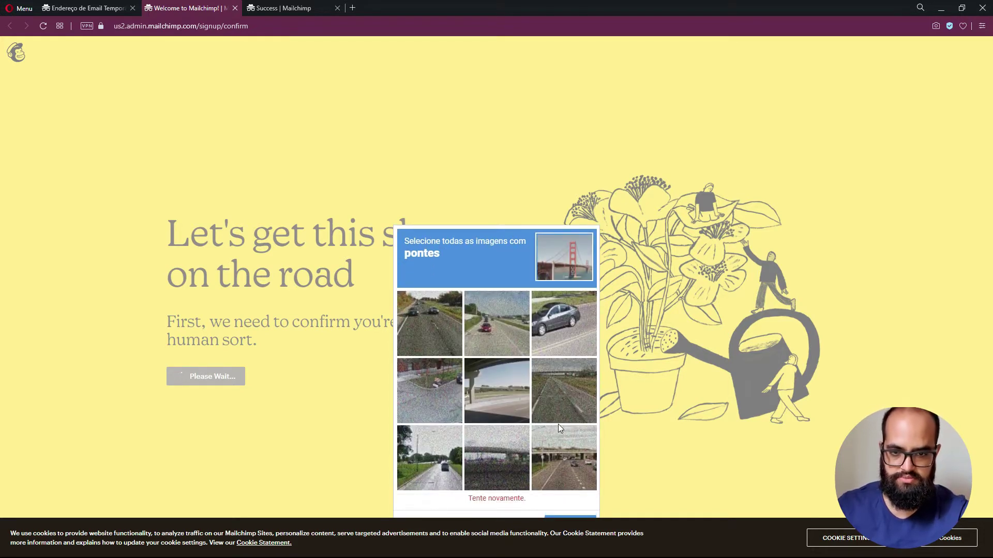
Select the four bridge tiles and submit the second CAPTCHA challenge.
click(515, 403)
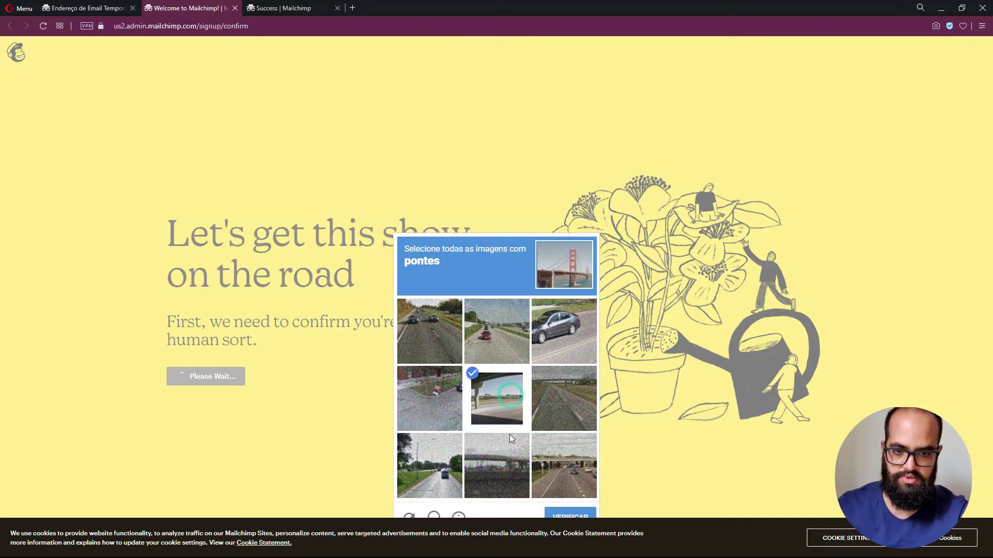
click(506, 455)
click(560, 462)
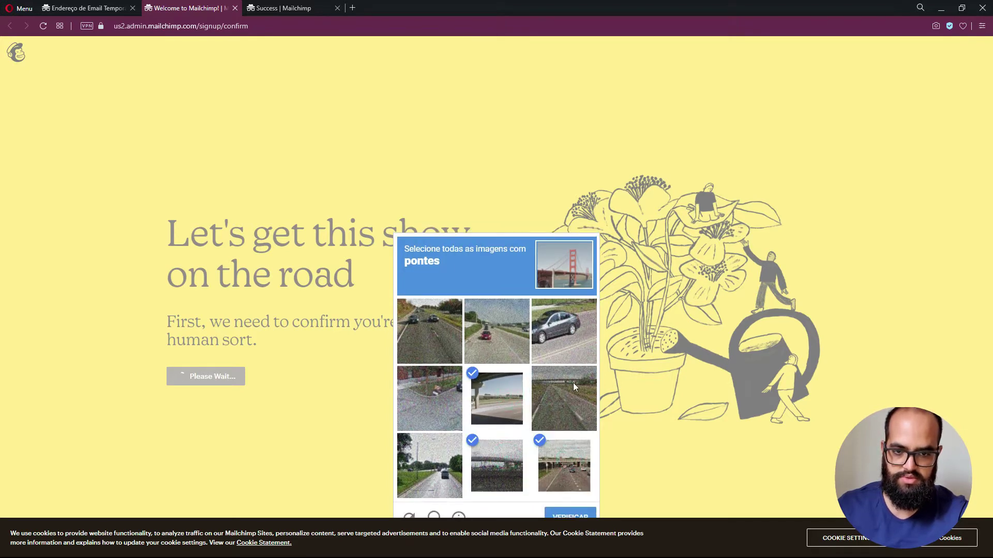
click(563, 411)
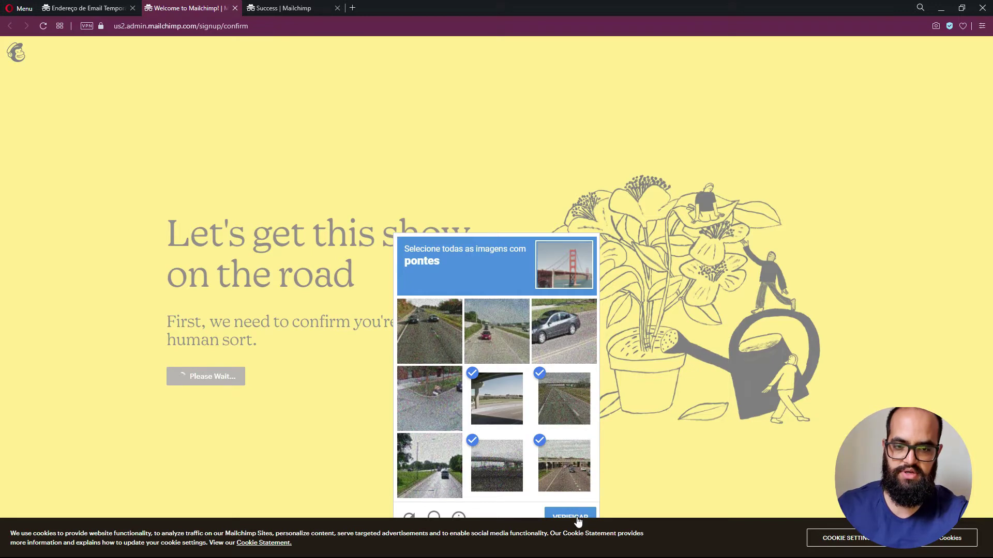
click(577, 519)
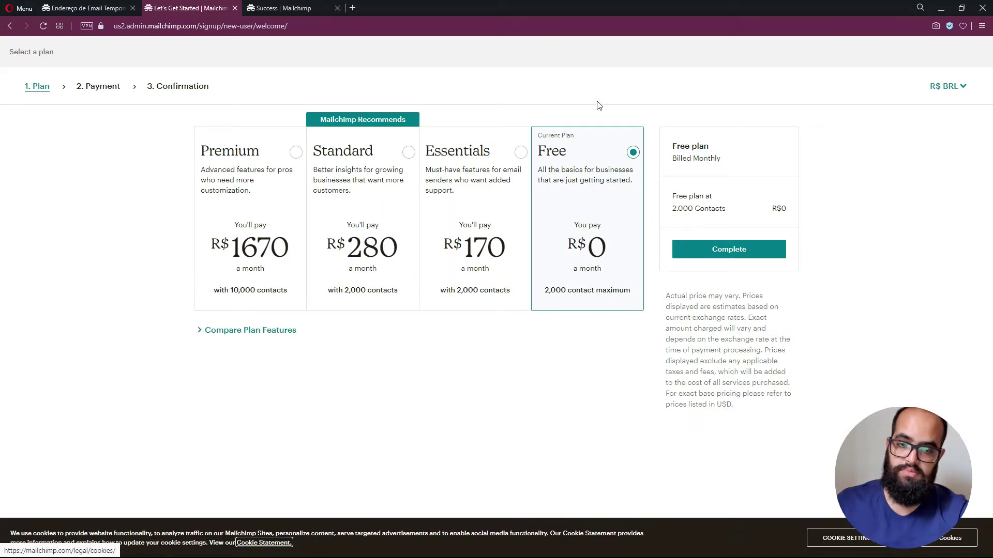
Keep the Free plan and enter the account holder's first and last name.
click(729, 249)
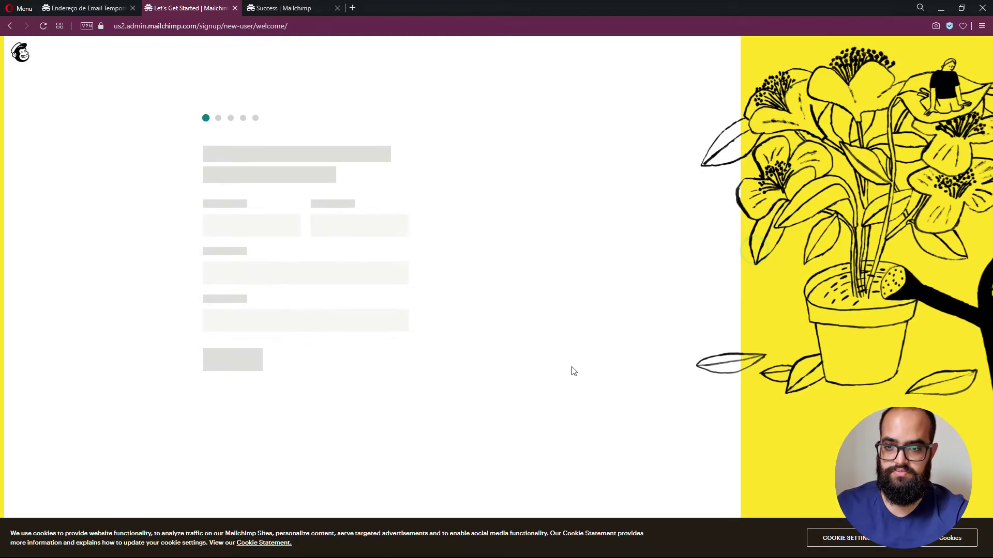
click(271, 203)
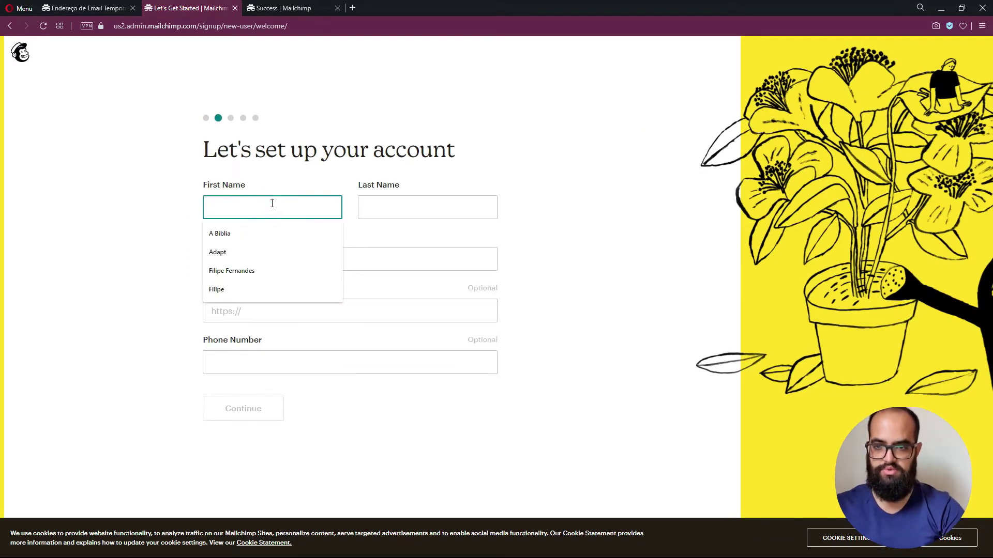
text(Filipe Fern)
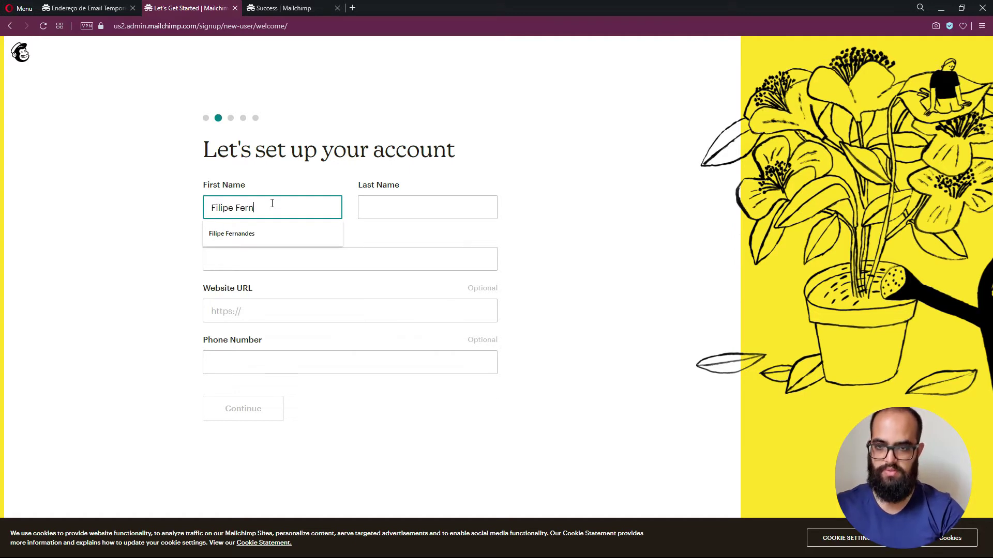
text(andes)
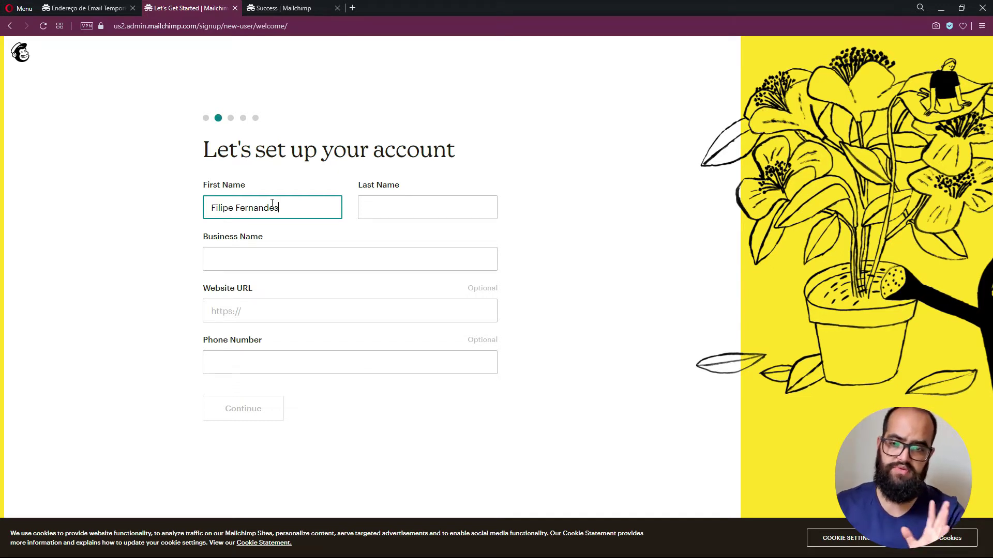
key(Tab)
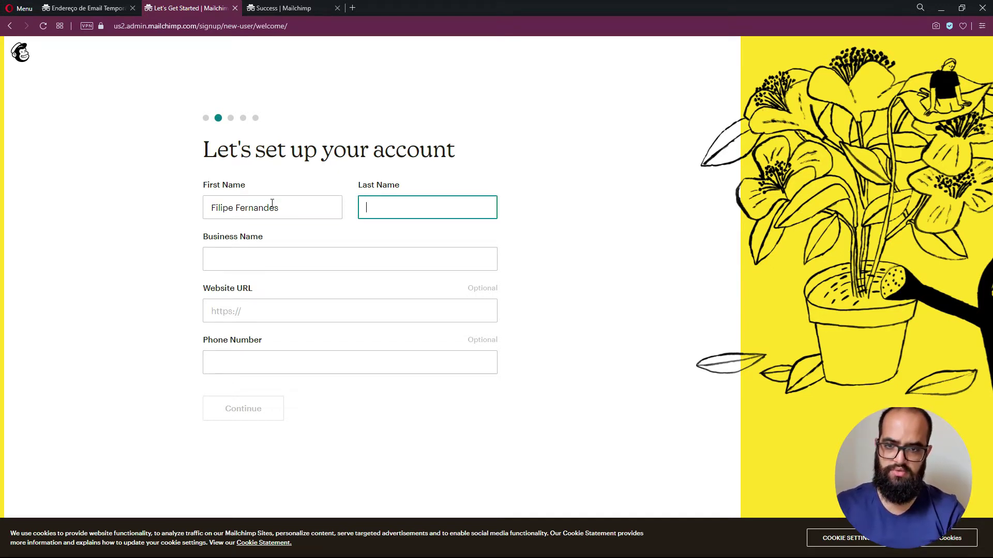
text(fer)
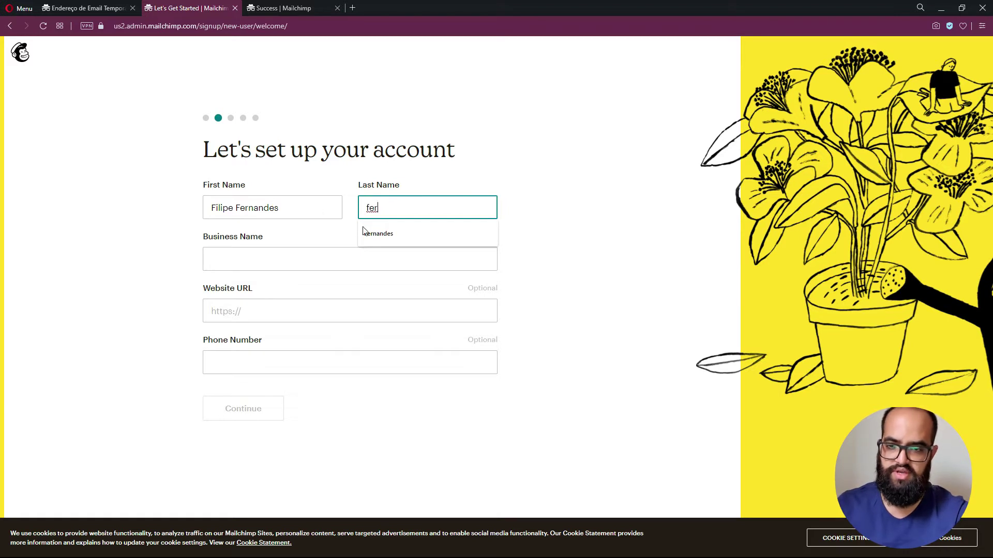
click(378, 234)
Fill in the business name from the autofill suggestion, leaving the website field empty.
click(276, 256)
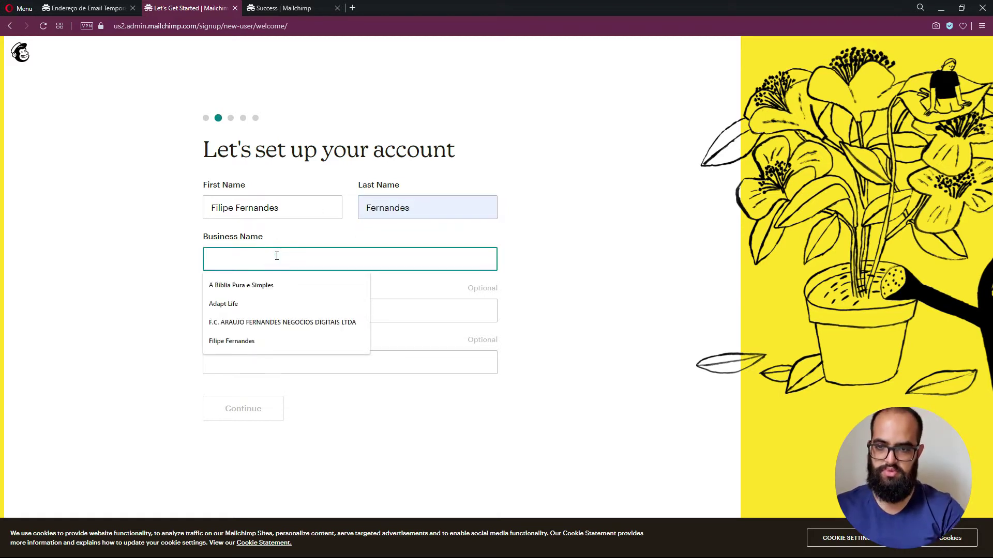
text(Filipe)
key(Down)
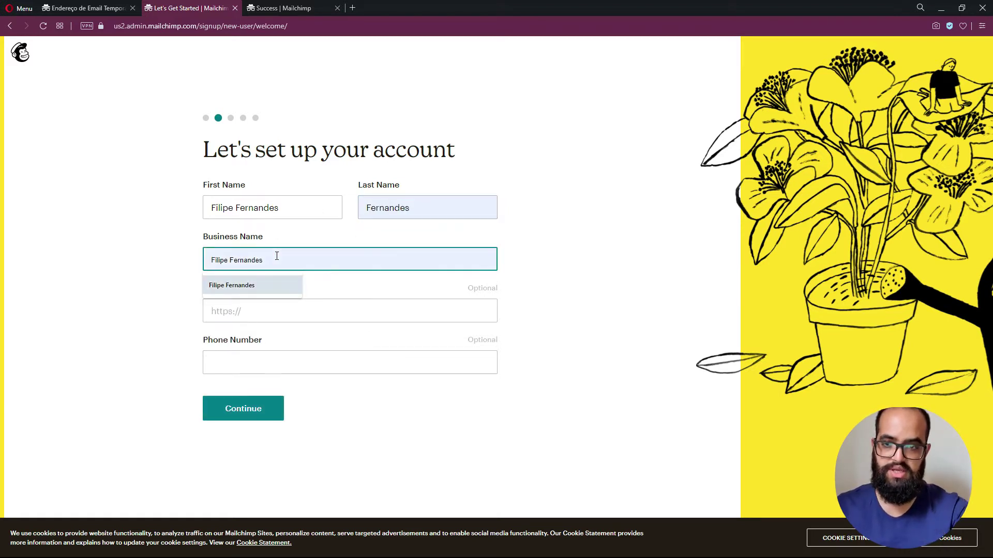
key(Tab)
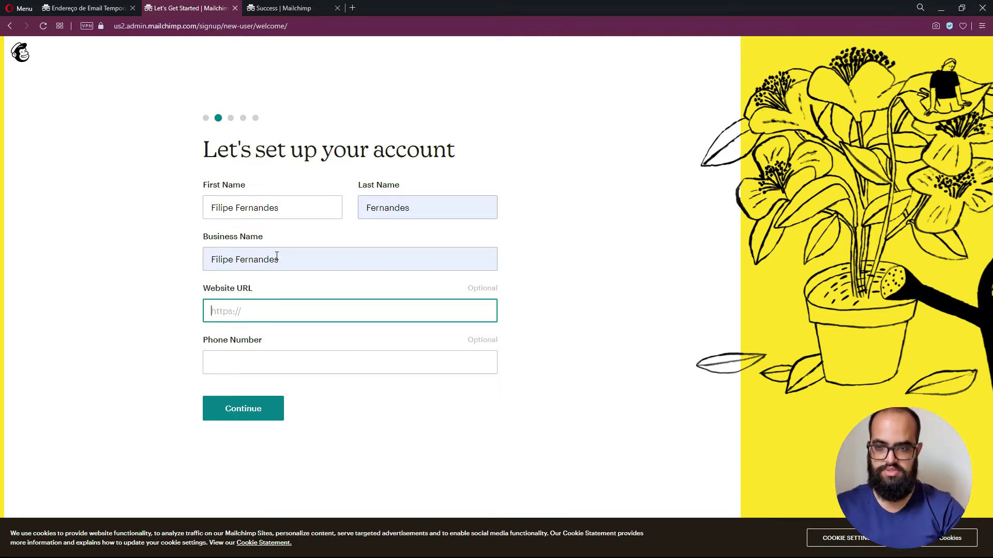
text(f)
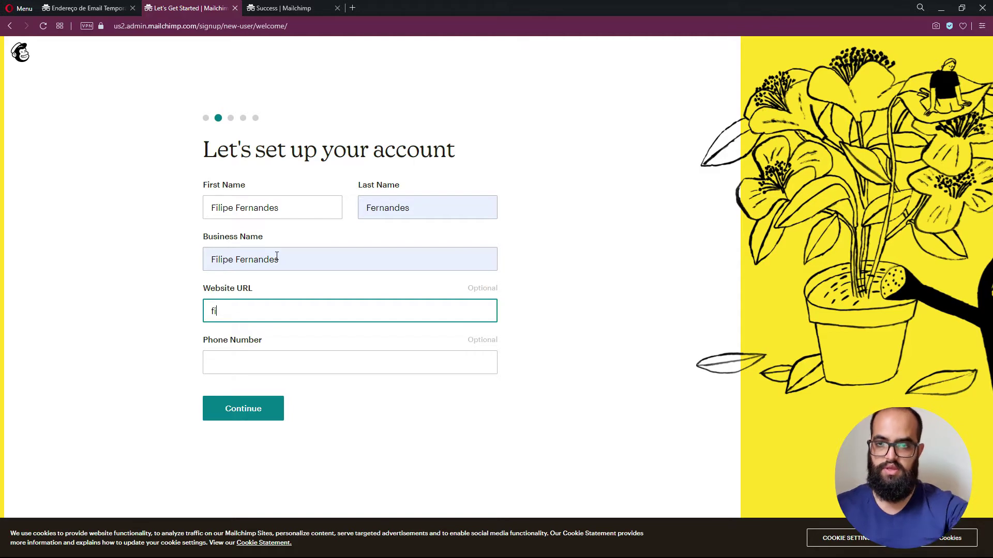
key(BackSpace)
key(BackSpace)
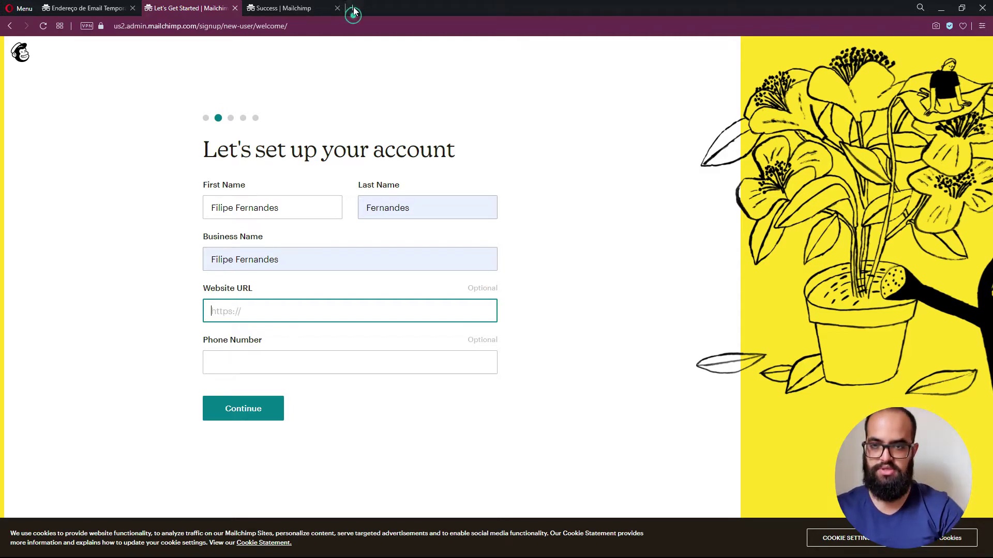
Load the user's own site address in a spare tab, then return to Mailchimp's setup form.
click(352, 8)
text(fili)
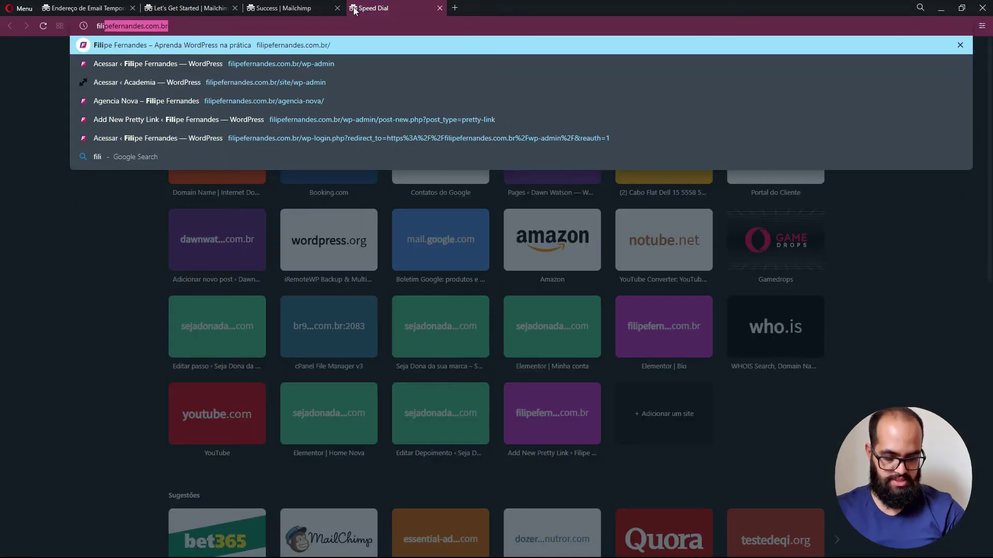
text(/site)
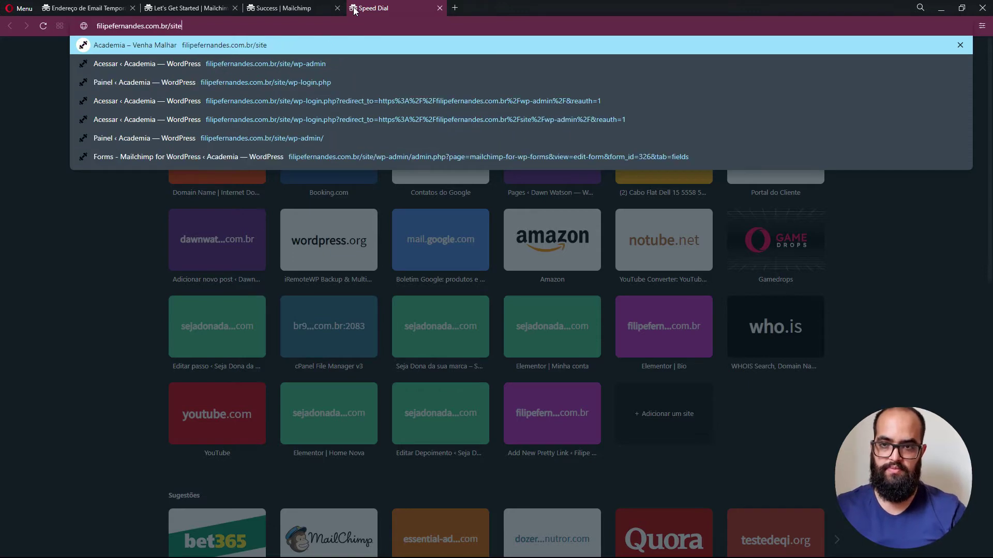
key(Return)
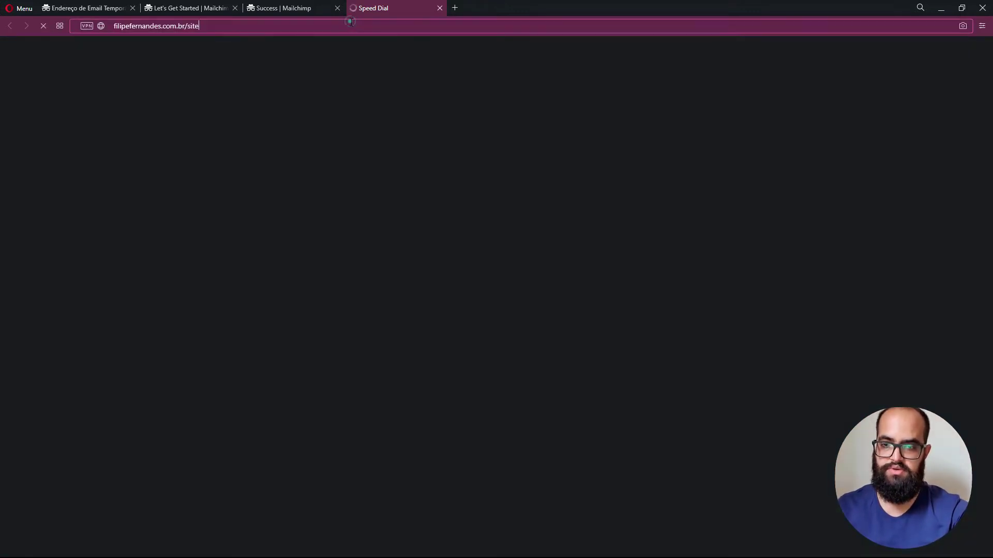
click(306, 11)
click(186, 8)
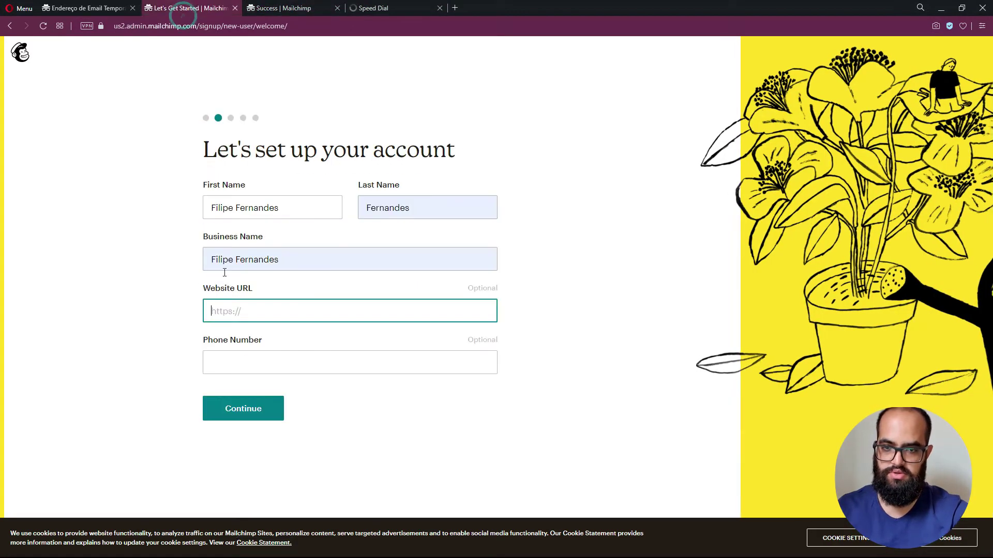
Paste the site URL as the website and enter the street address line 1.
text(https://filipefernandes.com.br/site)
click(256, 411)
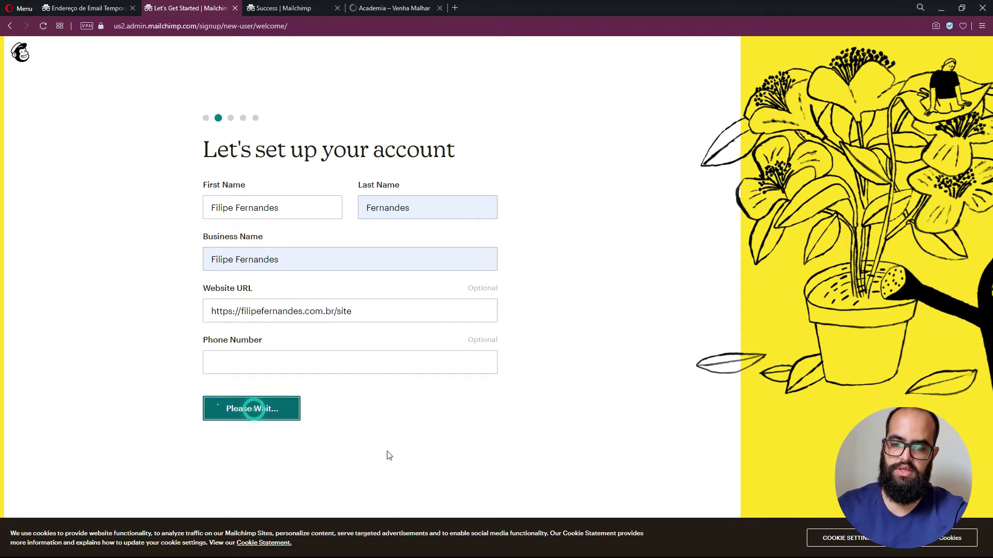
click(226, 247)
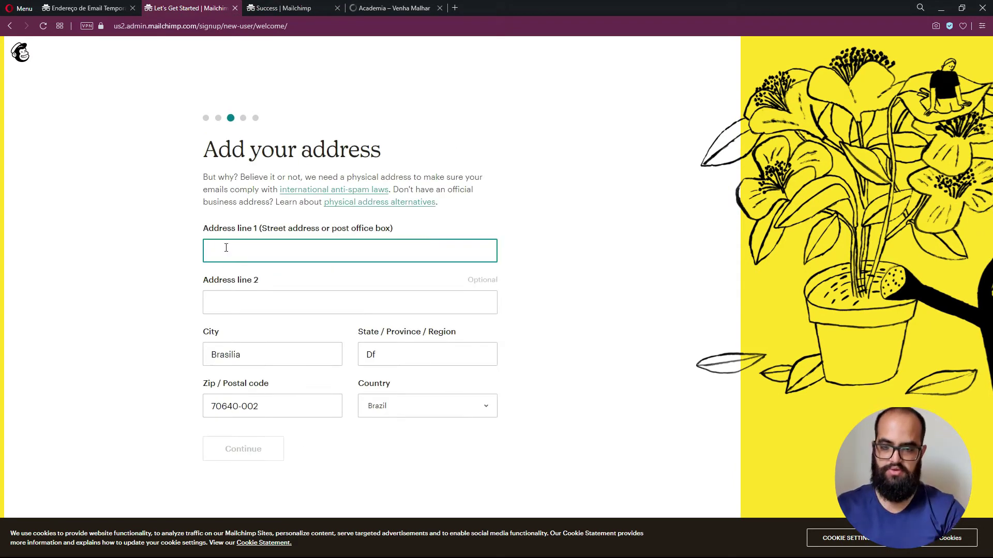
text(Qua)
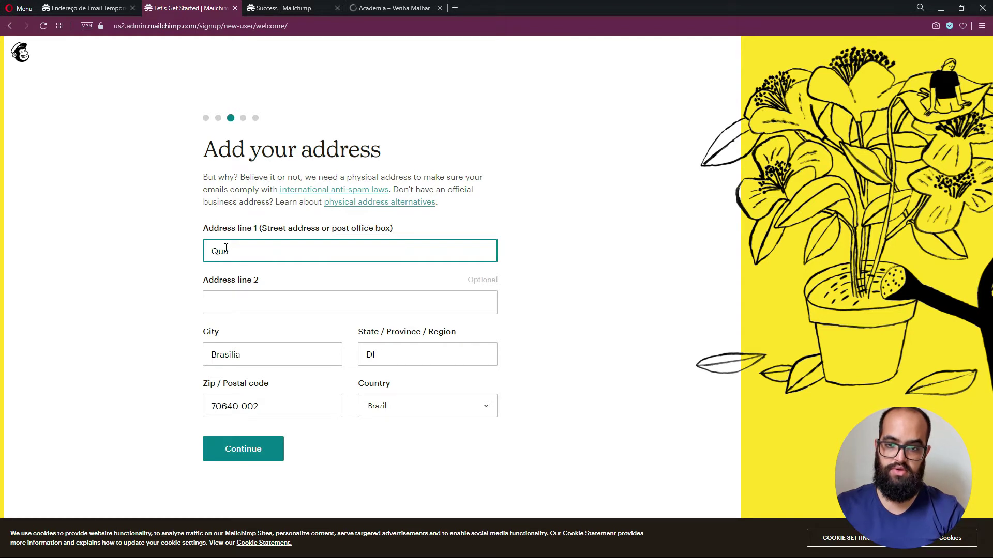
text(ra)
key(BackSpace)
text(dra)
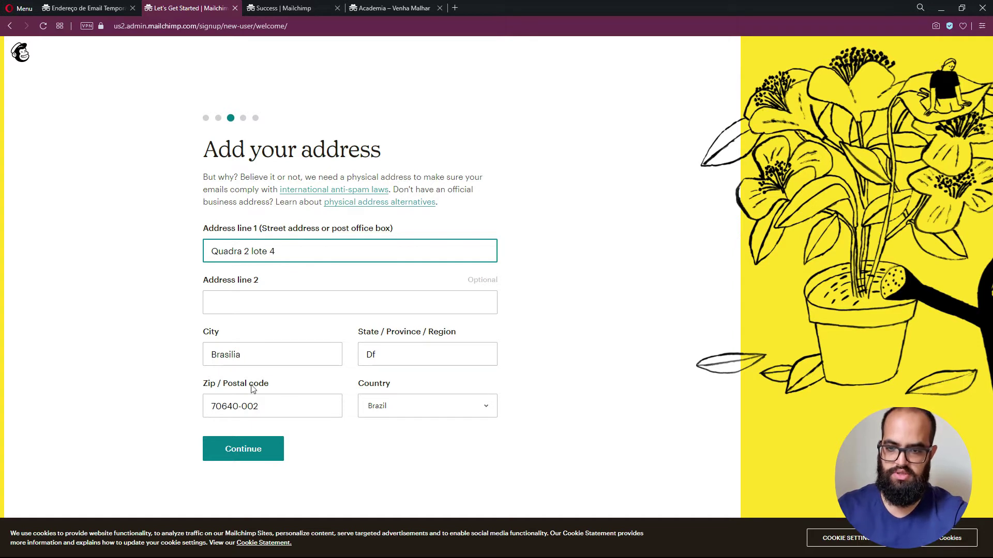
click(261, 457)
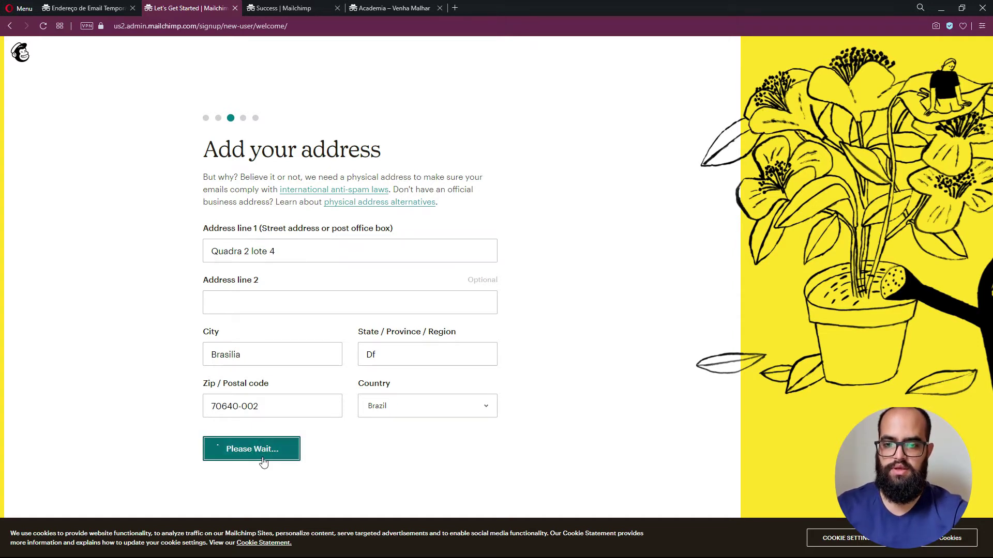
Answer No to existing contacts, skip the offerings question, and finish setup.
click(225, 258)
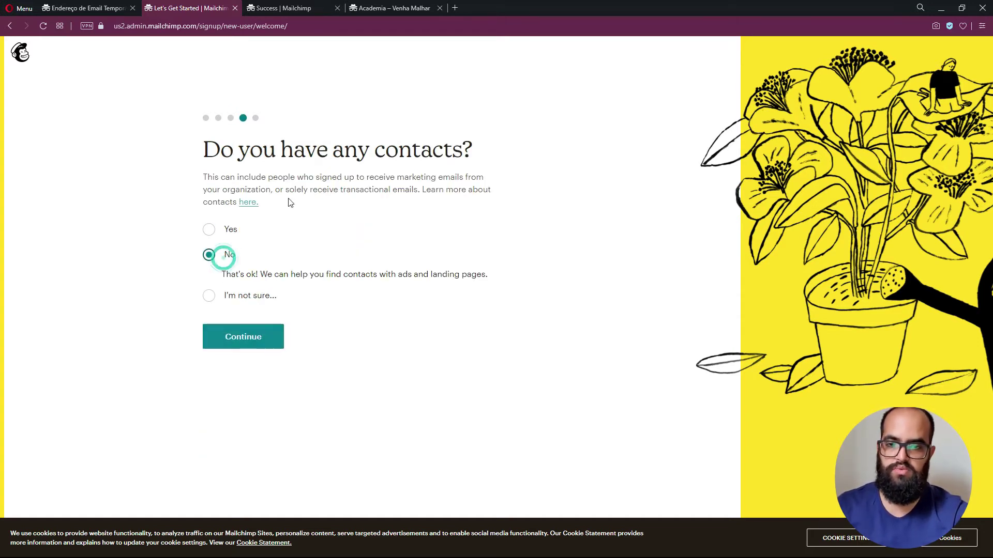
click(250, 339)
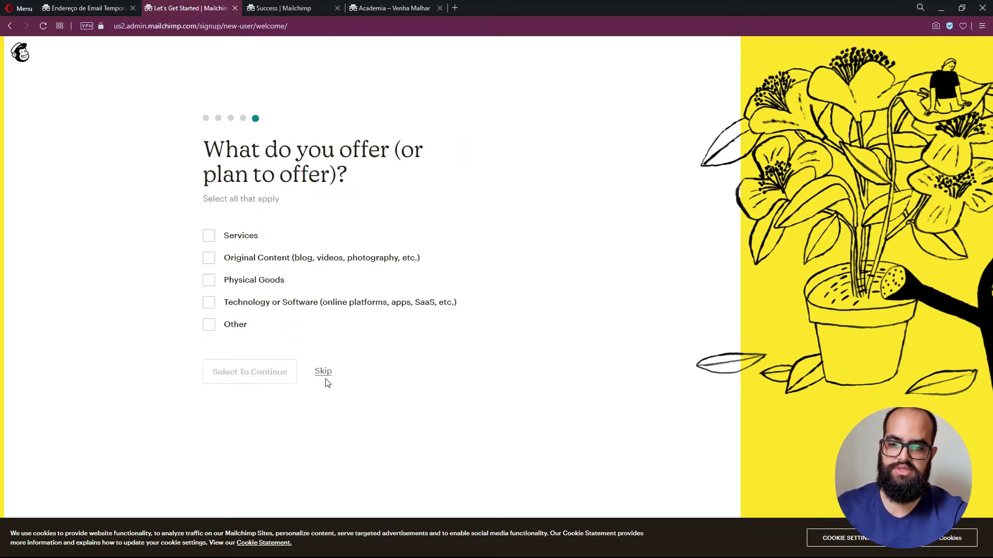
click(323, 372)
click(259, 402)
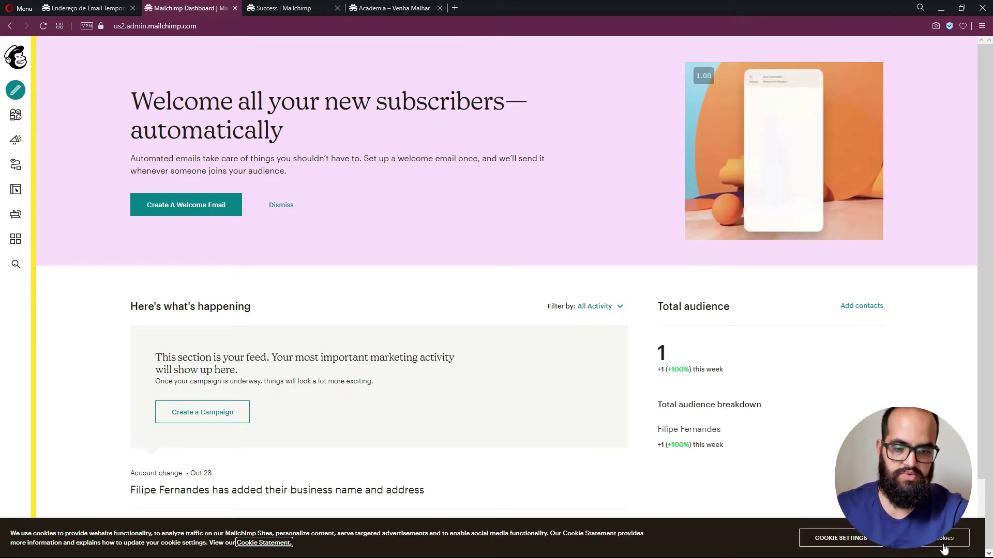
Accept cookies on the new Mailchimp dashboard's cookie banner.
click(928, 539)
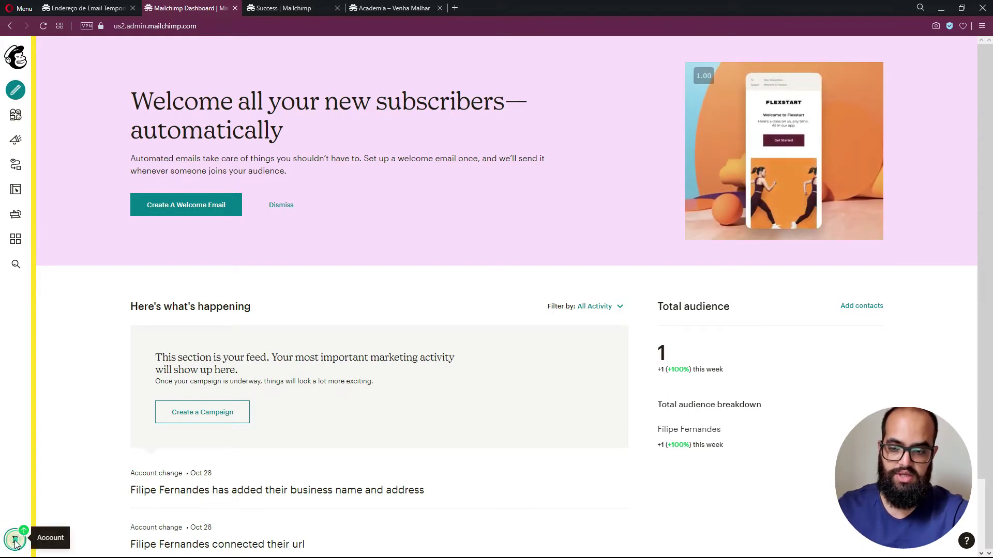
Create a new API key under Account > Extras > API keys.
click(15, 541)
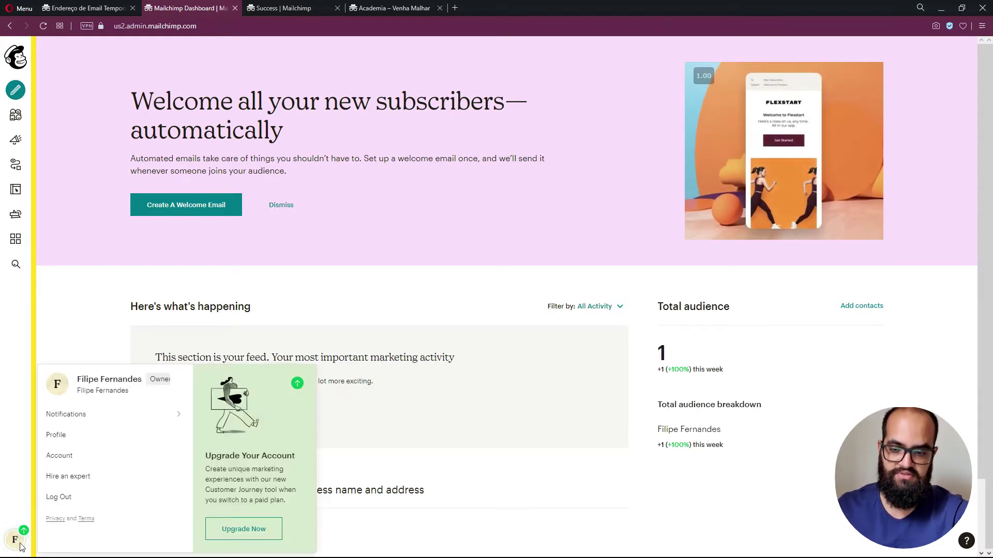
click(73, 458)
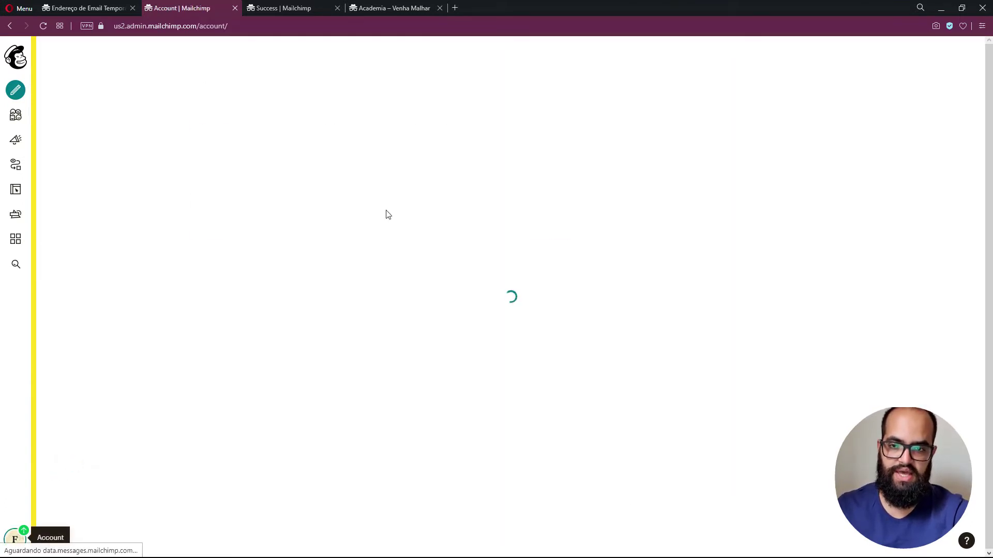
click(368, 131)
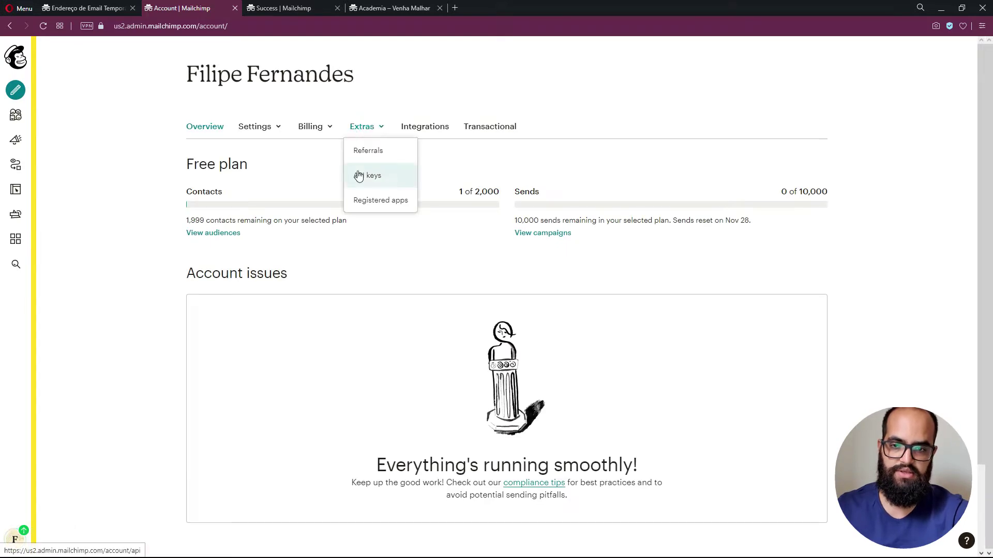
click(385, 178)
scroll(517, 270, down, 6)
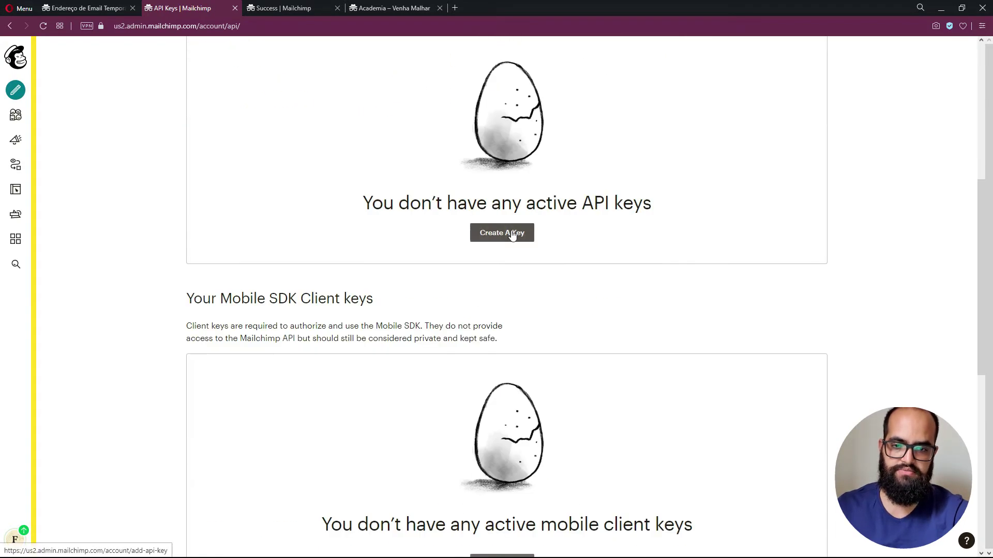
click(517, 233)
Copy the new API key and switch to the Academia site tab.
scroll(604, 388, down, 2)
double_click(613, 379)
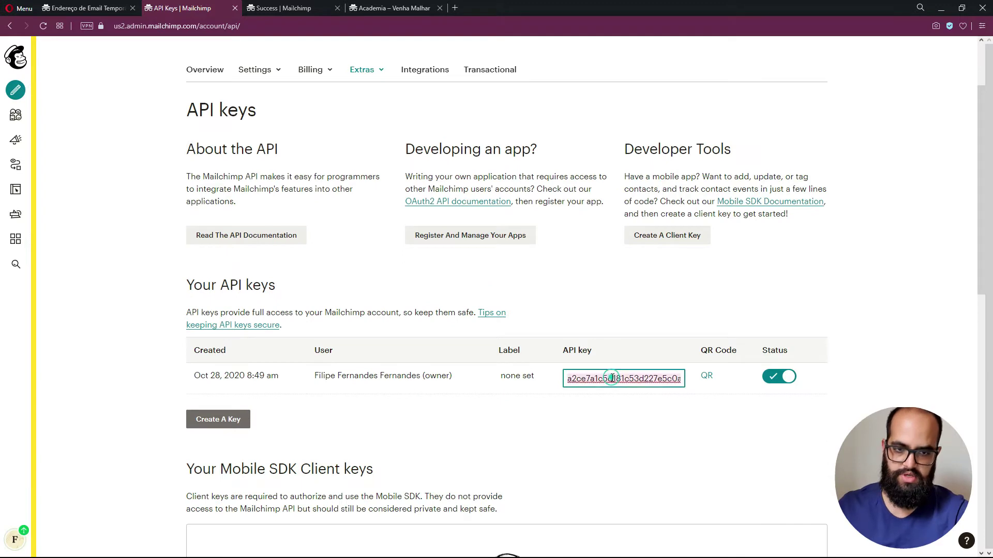
right_click(611, 379)
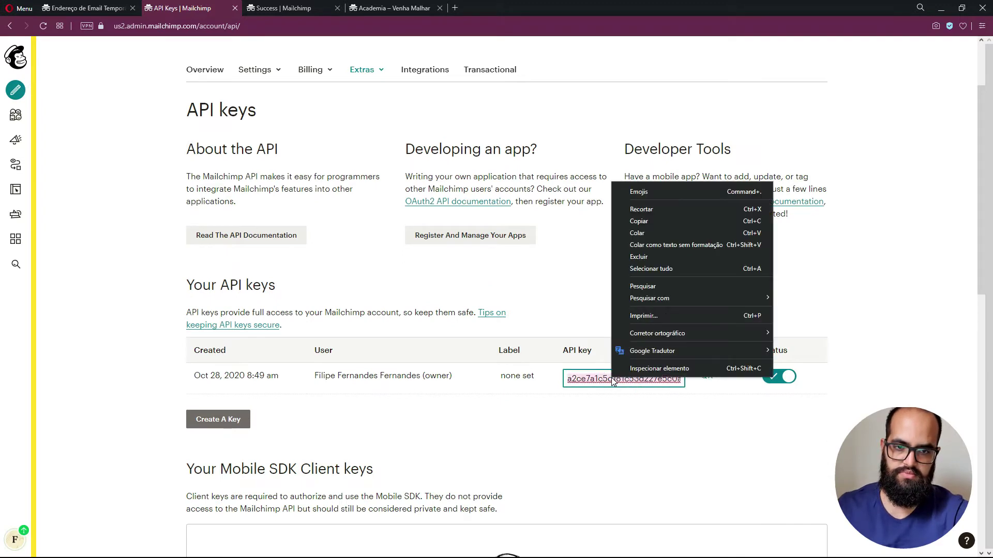
click(651, 222)
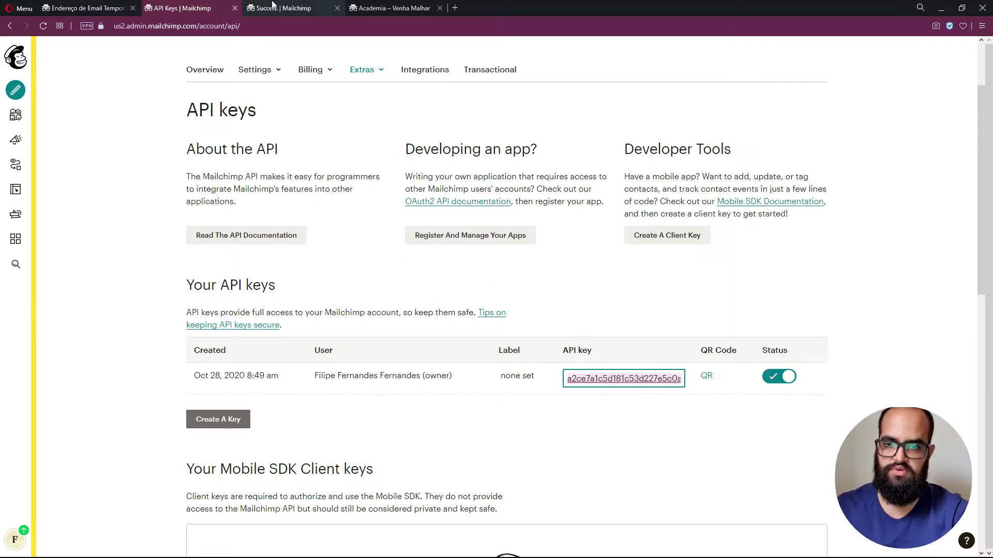
click(422, 9)
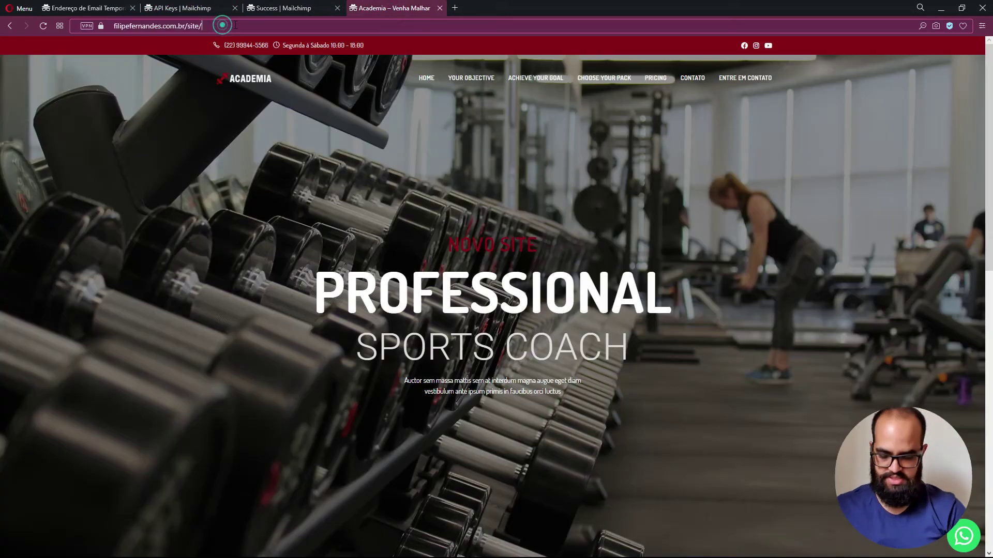
Load the site's wp-admin address to reach the WordPress Painel dashboard.
text(wp-)
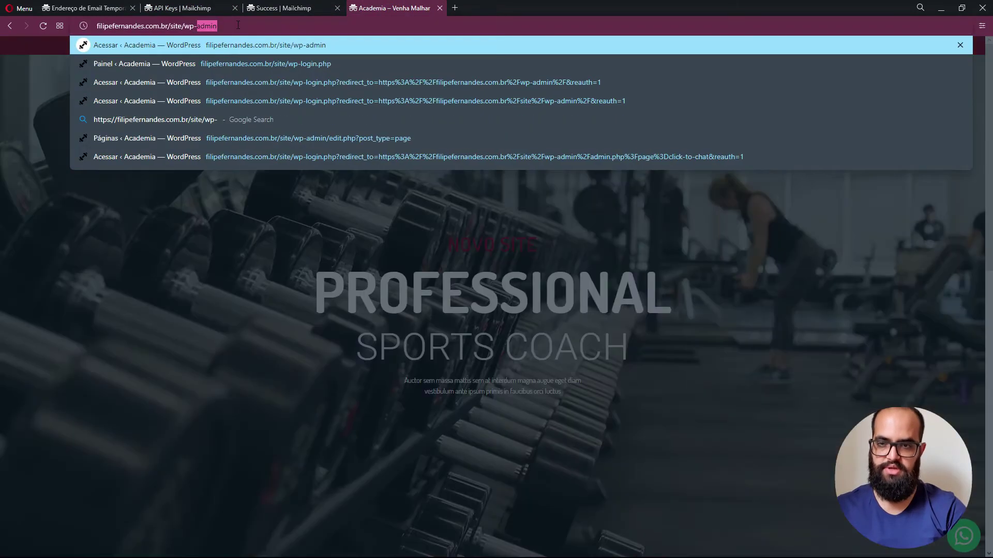
key(Return)
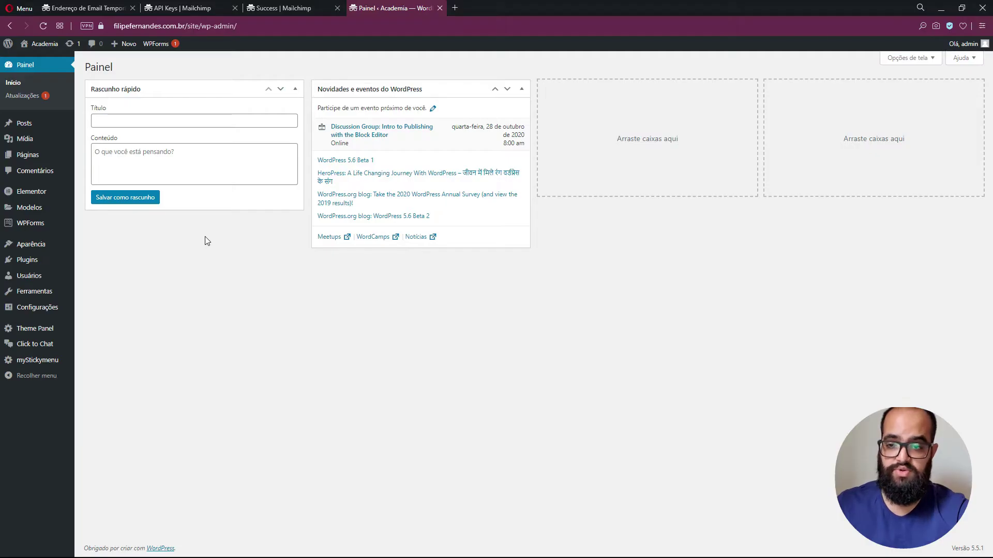
mouse_move(48, 228)
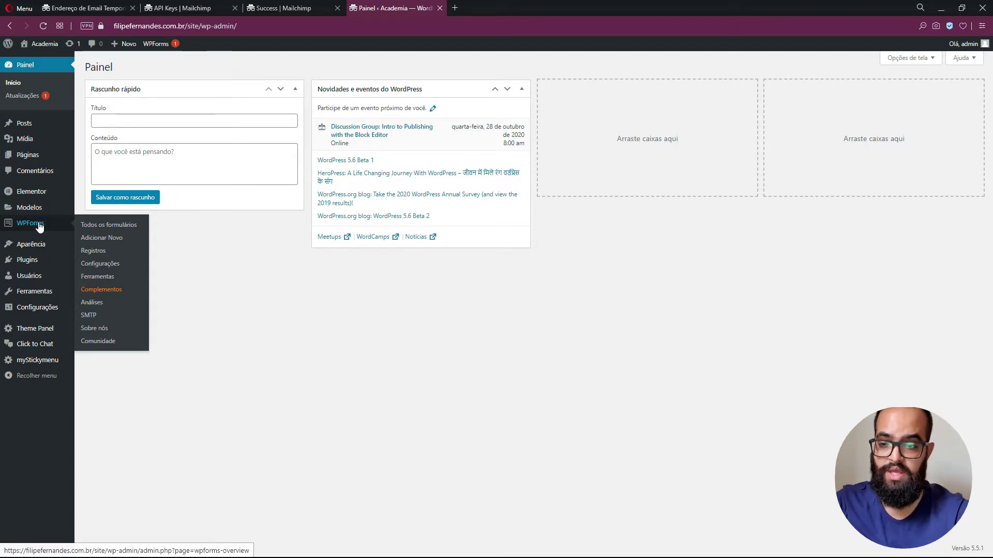
Search plugins for mc4wp, then install and activate MC4WP: Mailchimp for WordPress.
mouse_move(26, 260)
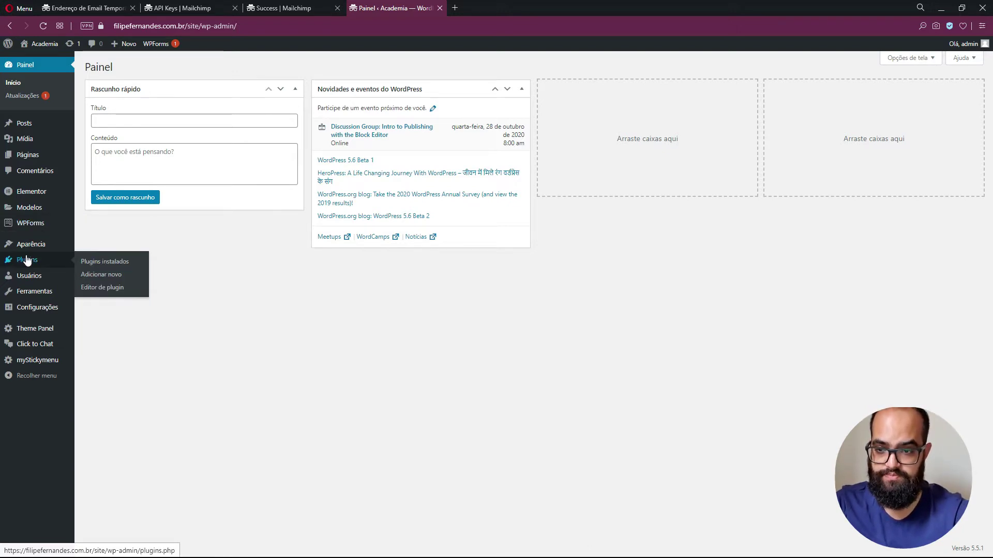
click(100, 275)
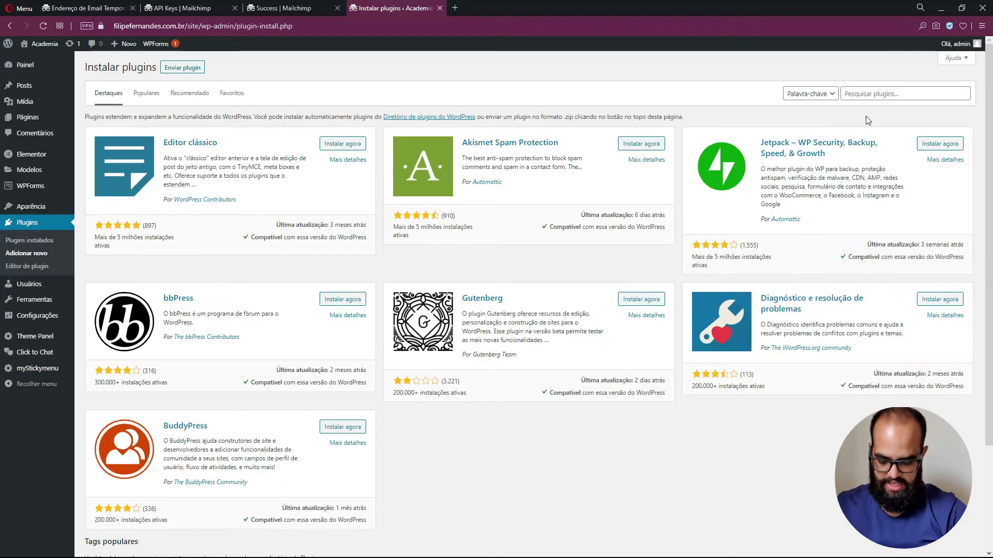
click(862, 94)
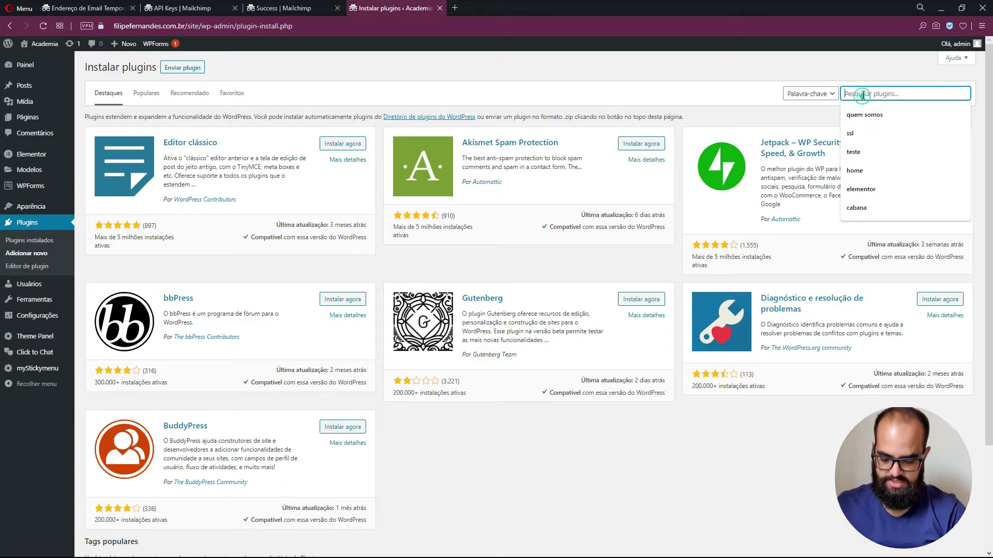
text(mc4w)
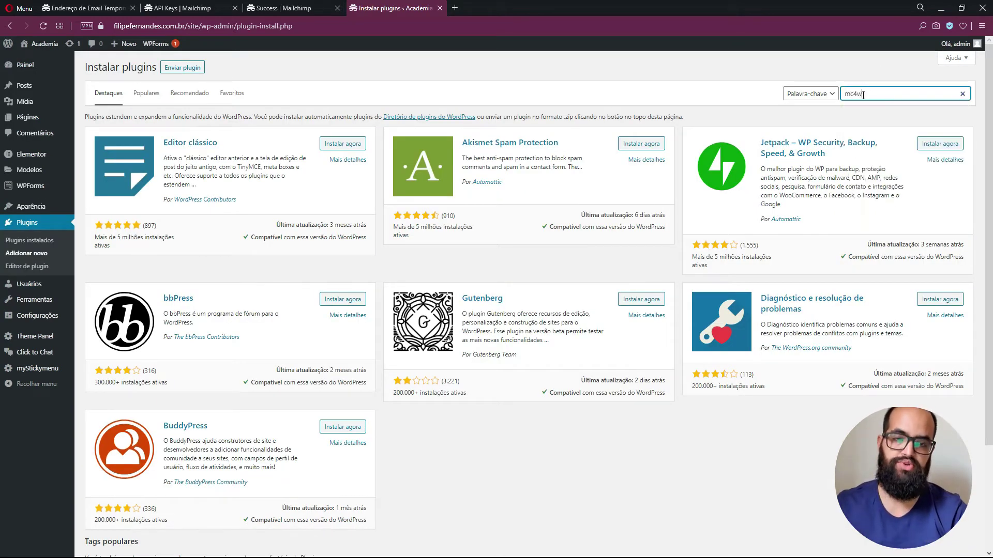
text(p)
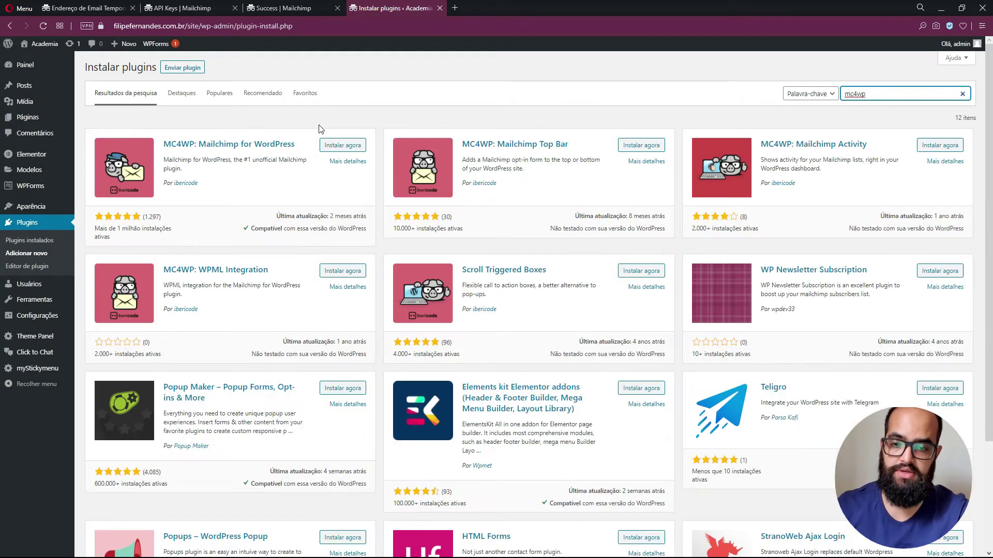
click(348, 147)
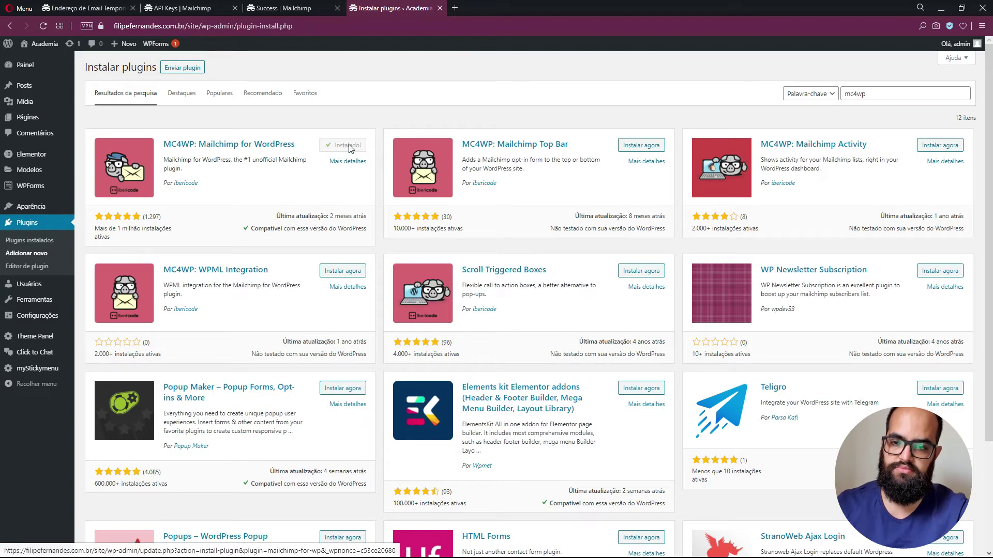
click(348, 146)
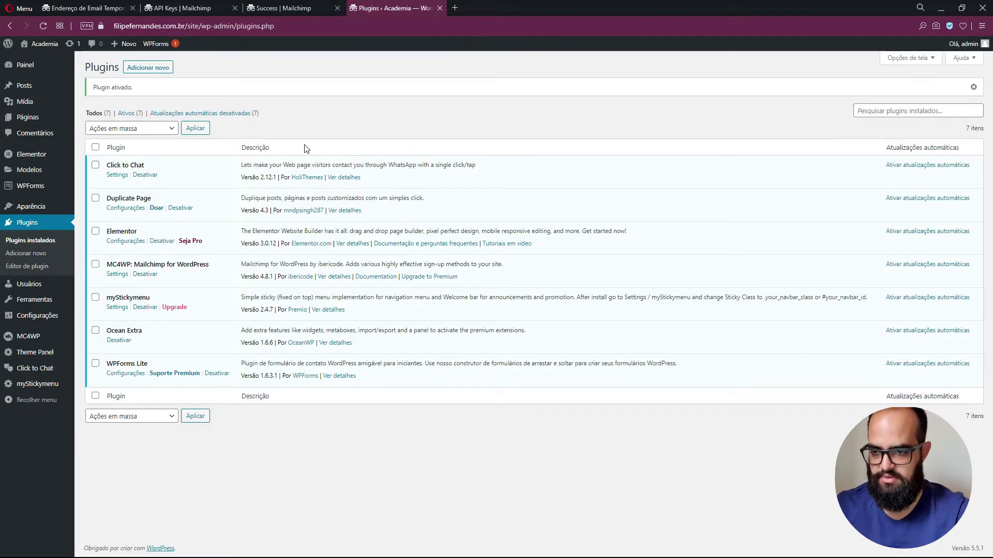
Paste the Mailchimp API key into MC4WP's API Key field and save the settings.
mouse_move(28, 336)
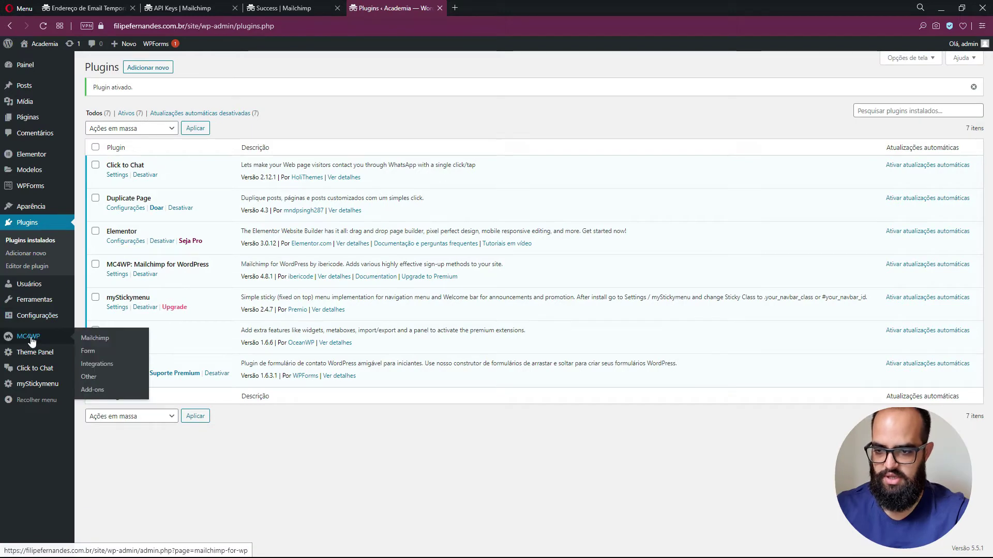
click(106, 339)
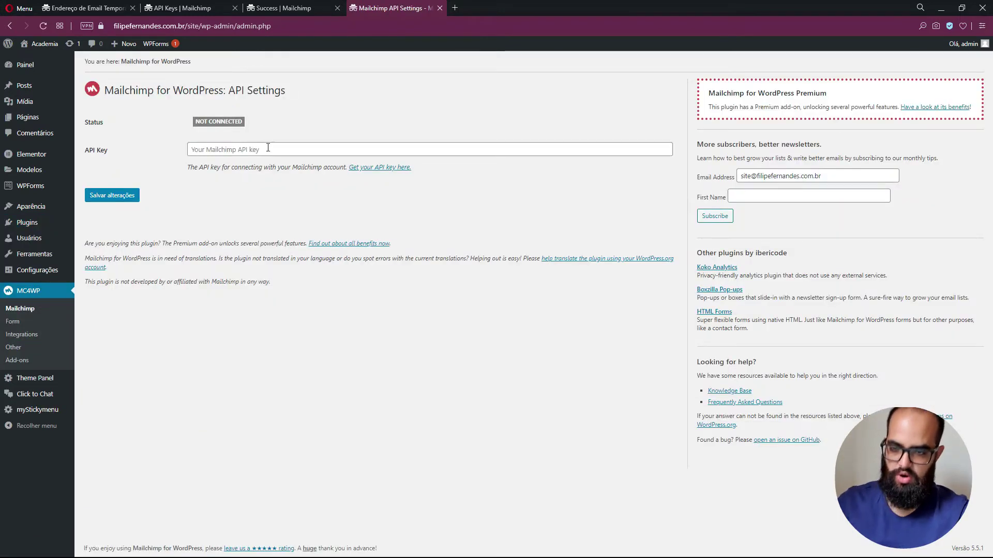
click(259, 149)
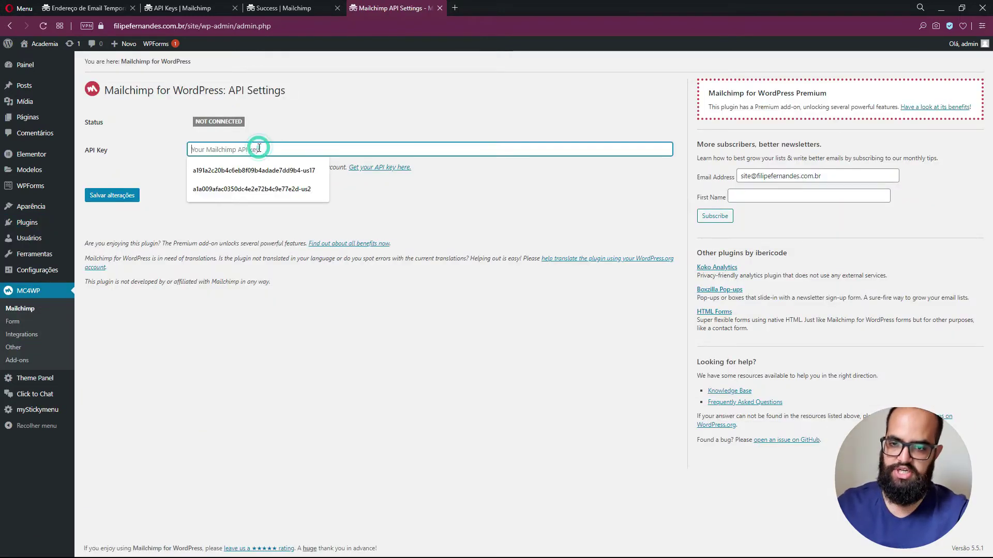
key(ctrl+v)
click(351, 129)
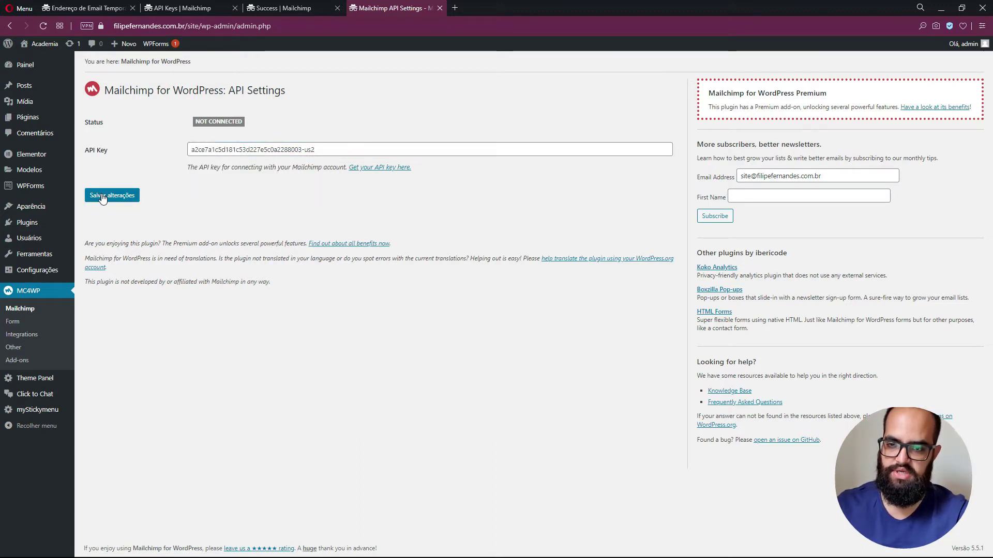
click(103, 198)
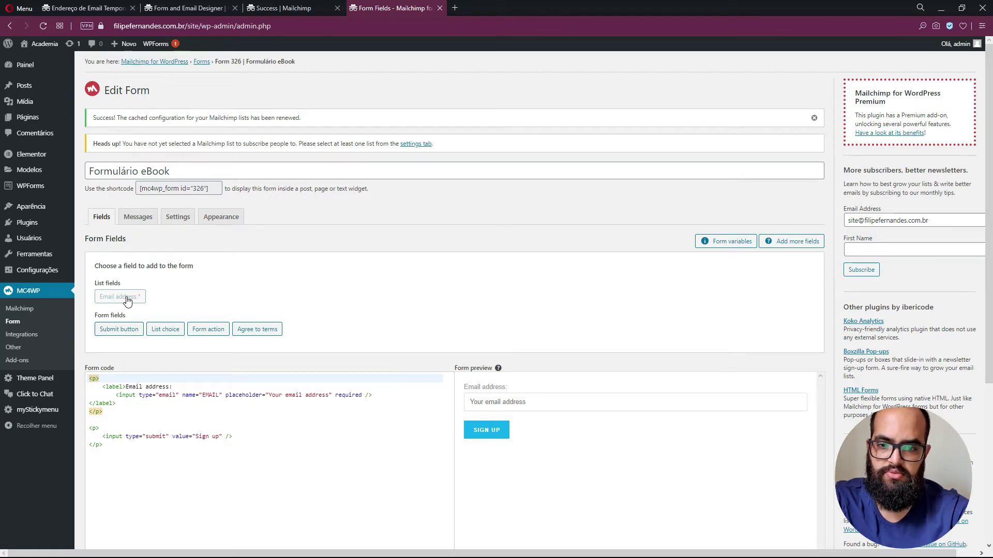
Review the Mailchimp form designer's fields, then bring up the Formulário eBook form's Settings.
click(279, 8)
click(187, 8)
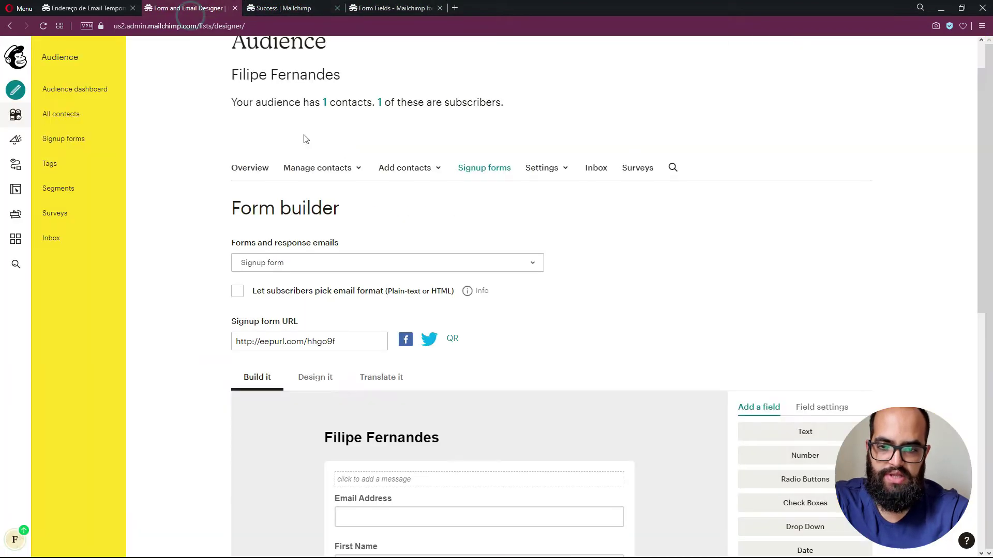
scroll(303, 139, down, 8)
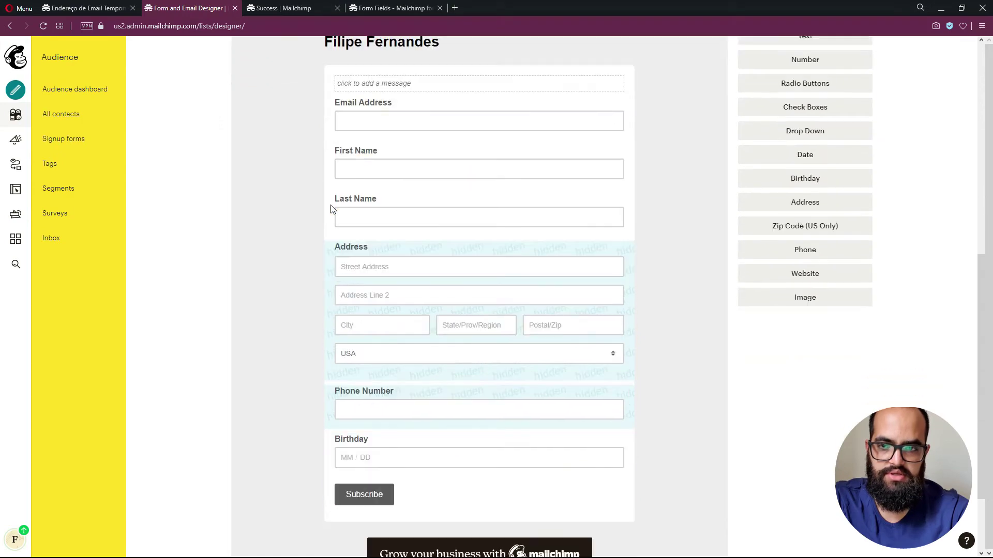
scroll(336, 269, down, 2)
scroll(295, 171, up, 5)
click(284, 8)
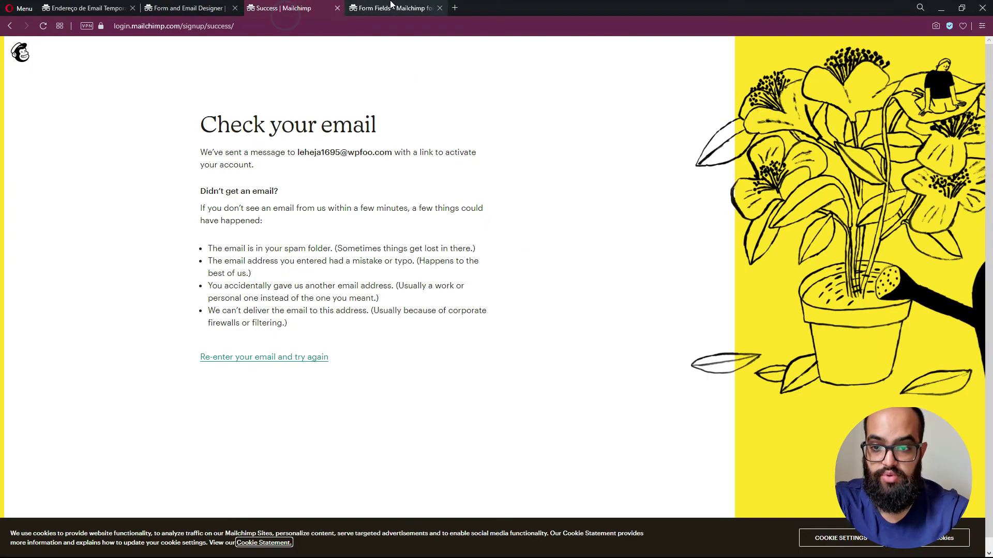
click(391, 8)
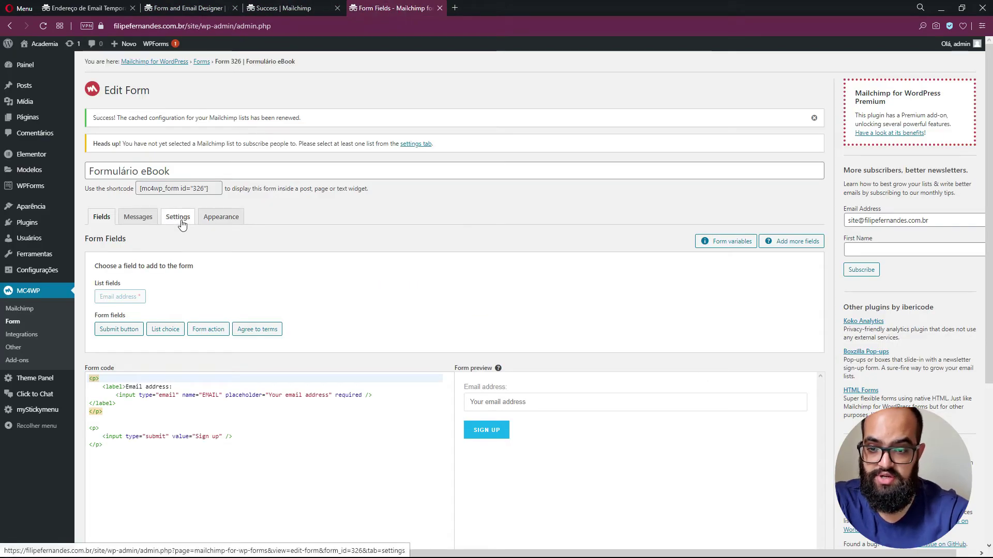
click(181, 218)
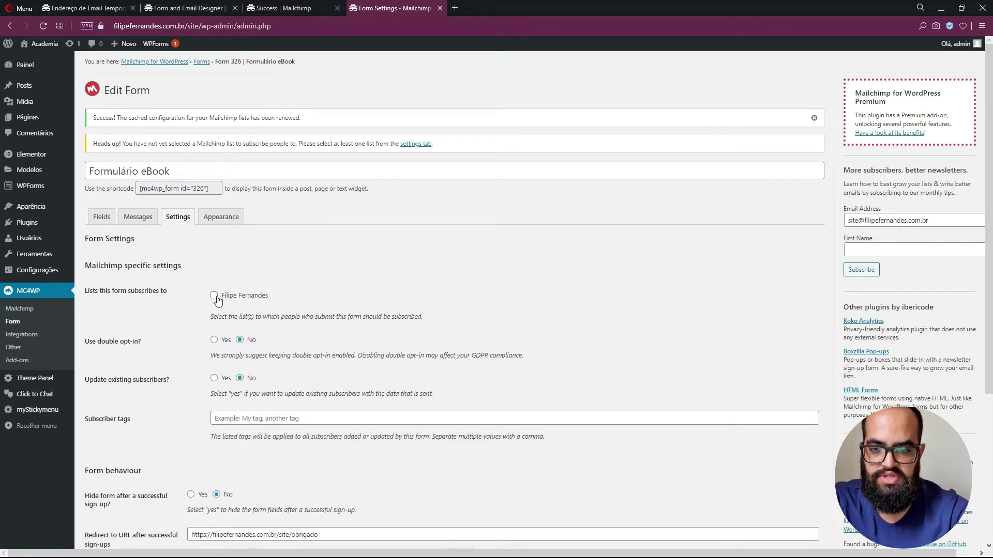
Subscribe Formulário eBook to the Mailchimp audience list without double opt-in, then go back to Fields.
click(215, 297)
click(318, 276)
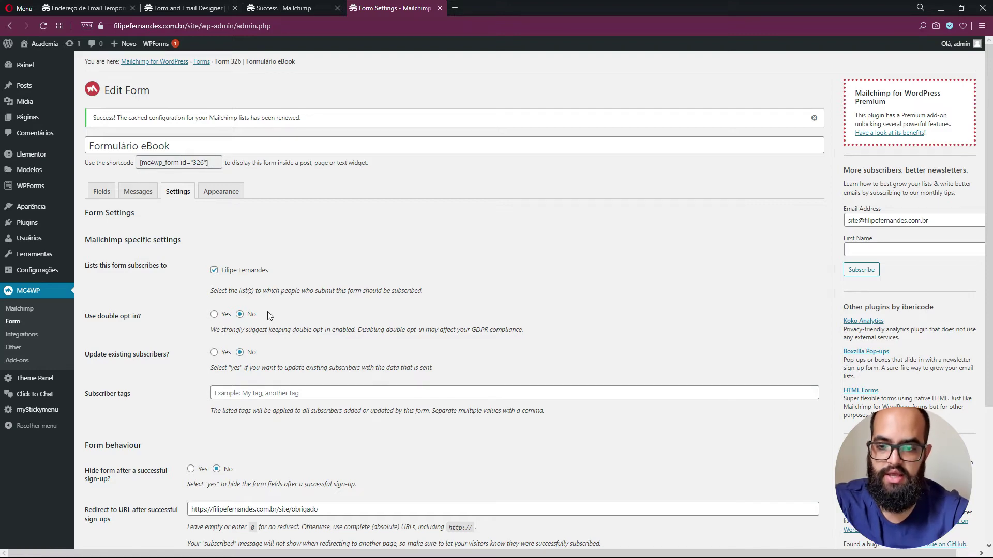
scroll(270, 315, down, 2)
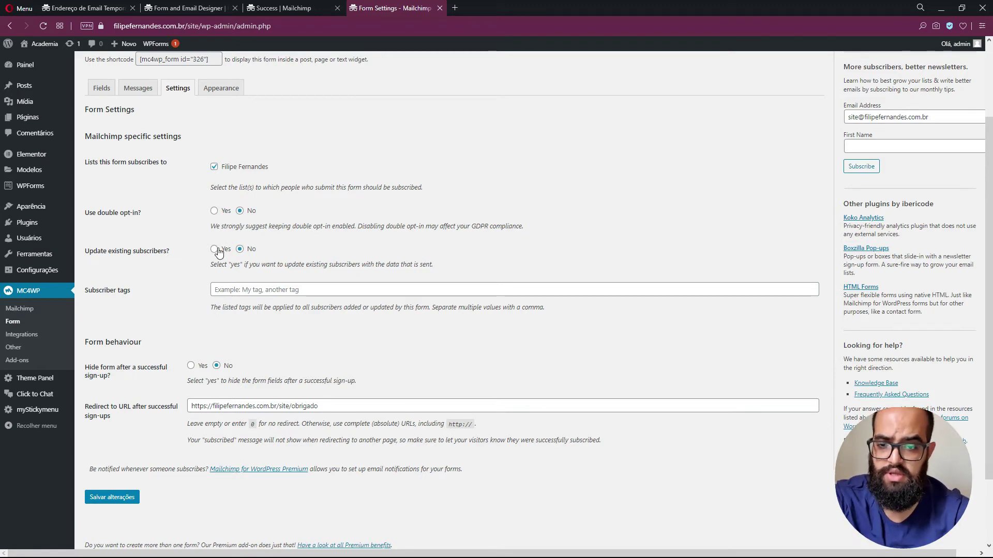
click(247, 290)
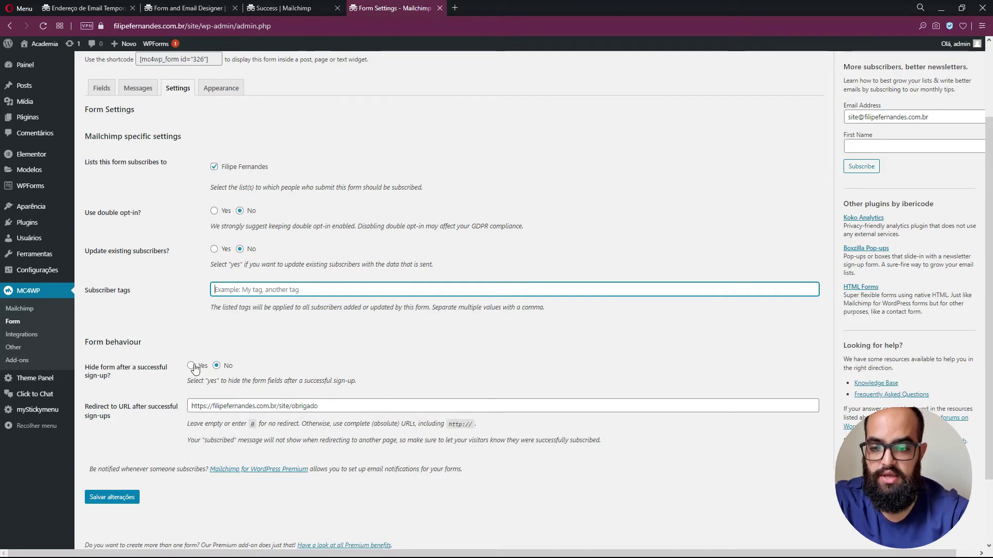
scroll(195, 380, down, 1)
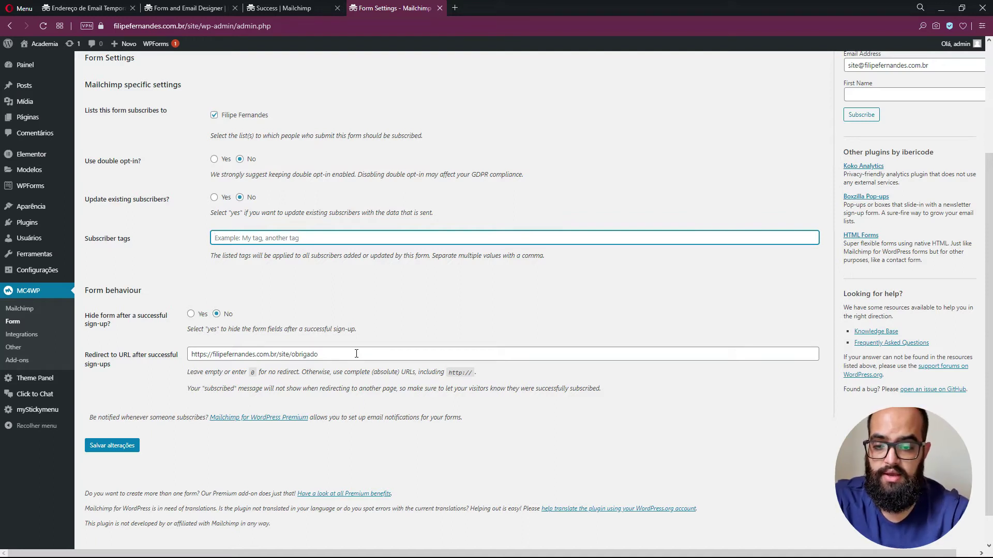
scroll(170, 269, up, 3)
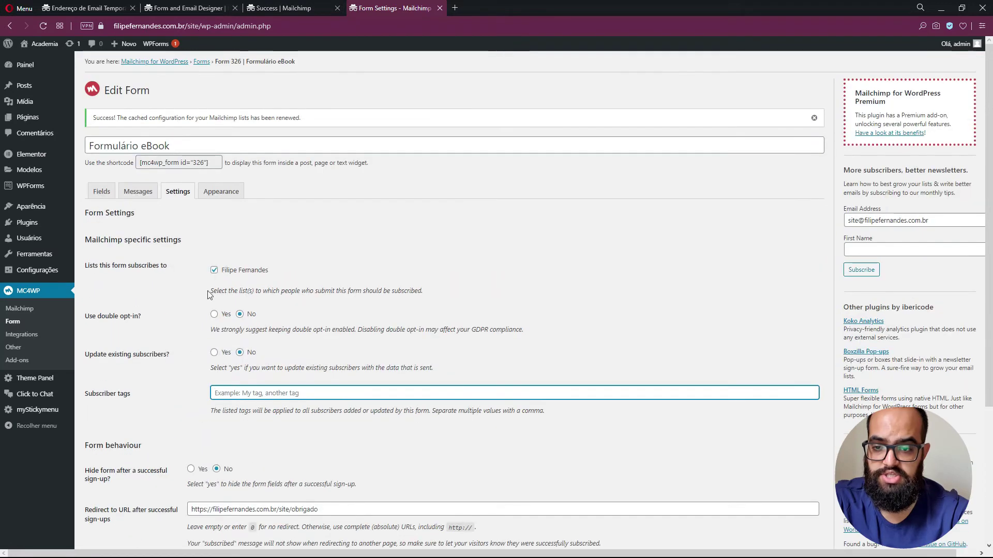
click(100, 190)
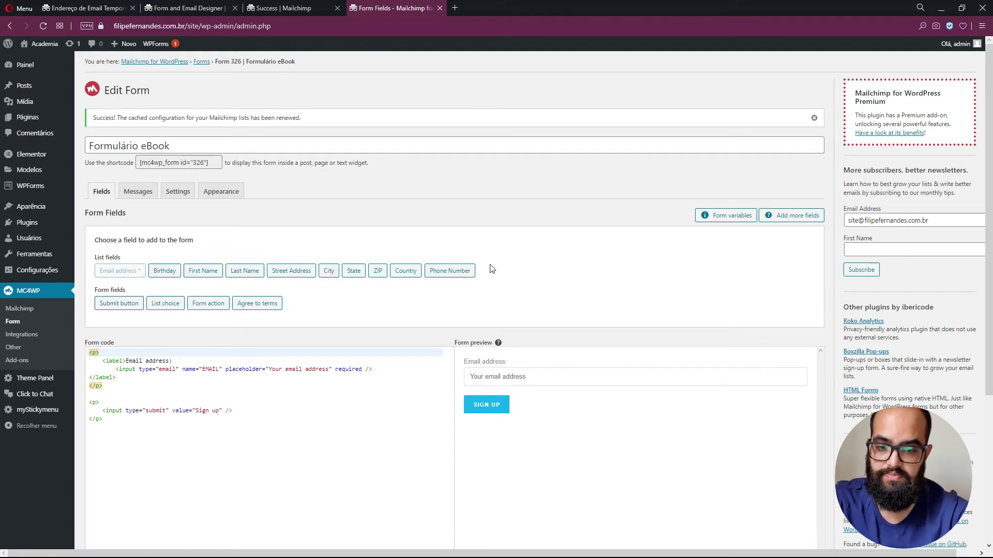
Insert the First Name list field labelled 'Nome' with placeholder 'Seu Nome'.
scroll(463, 281, down, 1)
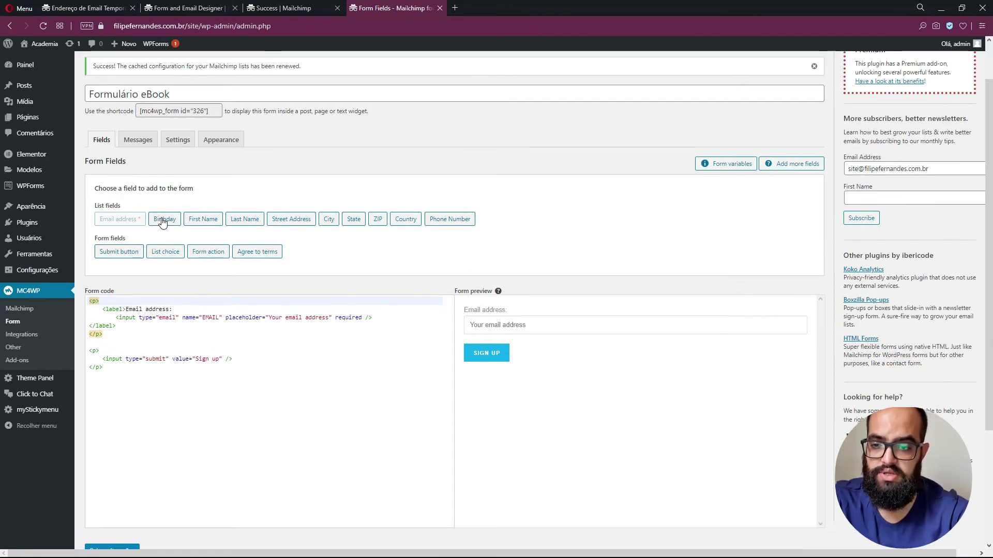
click(206, 222)
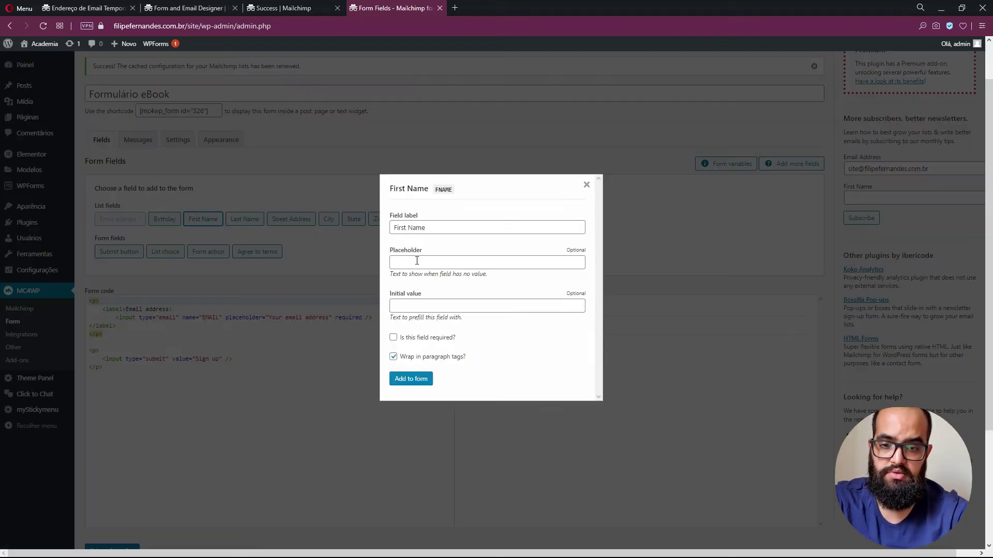
triple_click(430, 228)
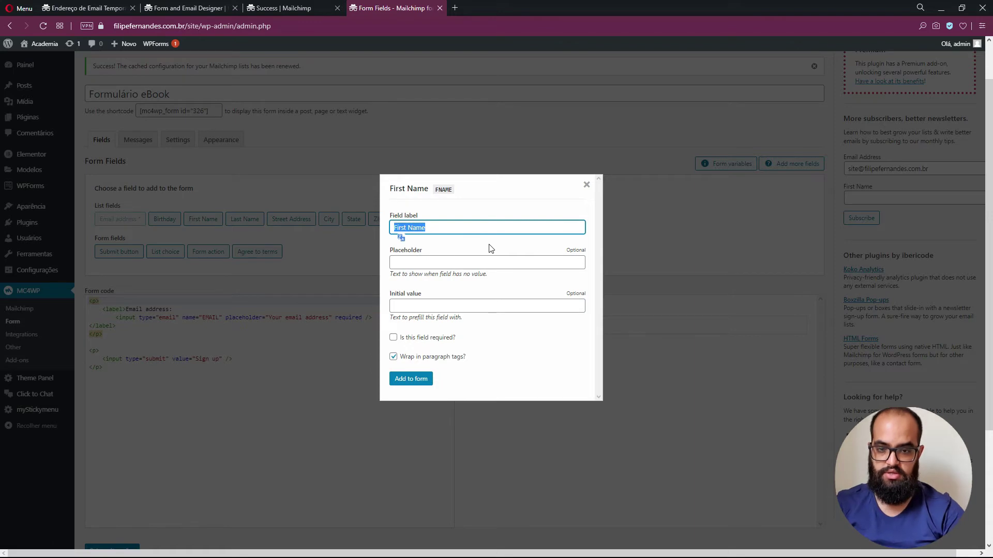
text(Nome)
key(Tab)
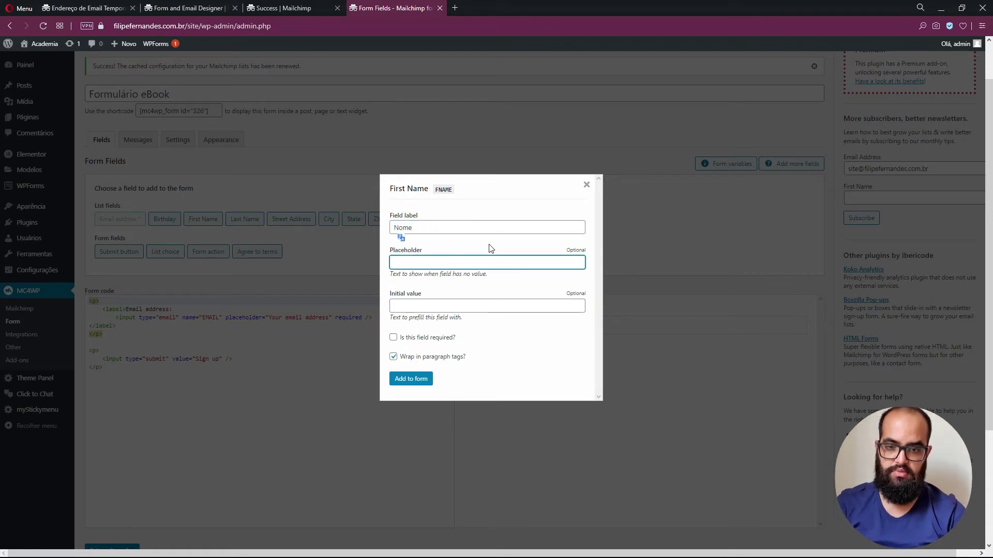
text(no)
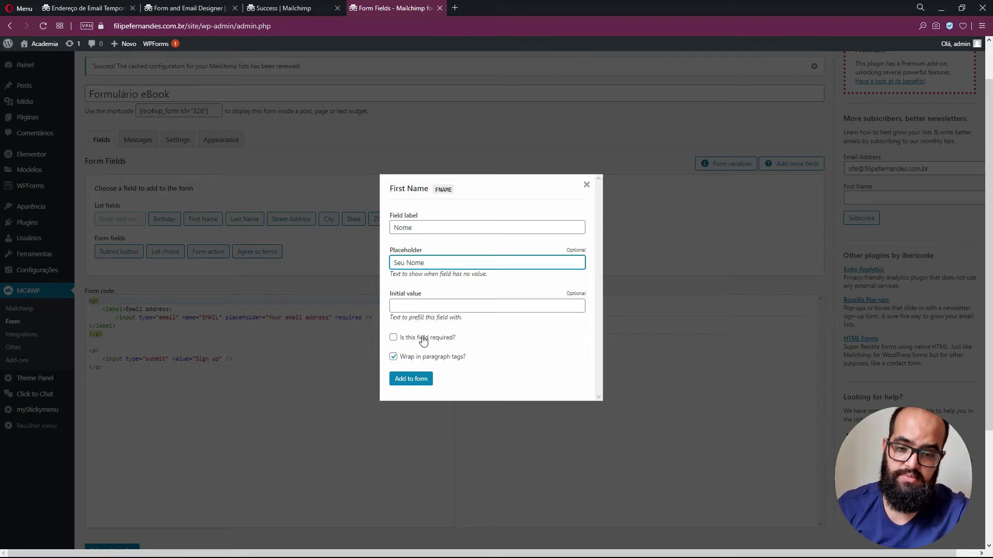
click(419, 380)
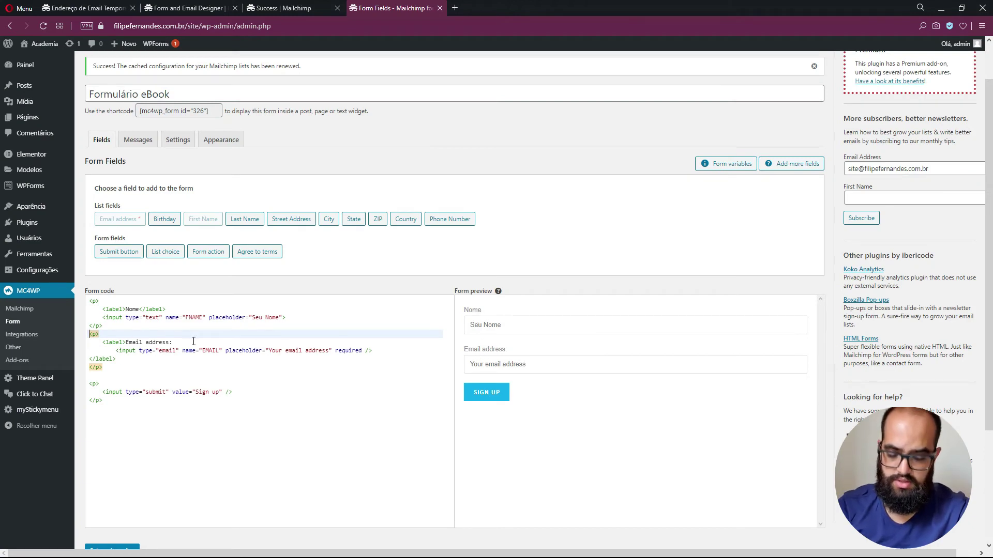
Strip the Email and Nome labels from the form code and set the email placeholder to 'Seu melhor email'.
drag(175, 342, 57, 344)
key(BackSpace)
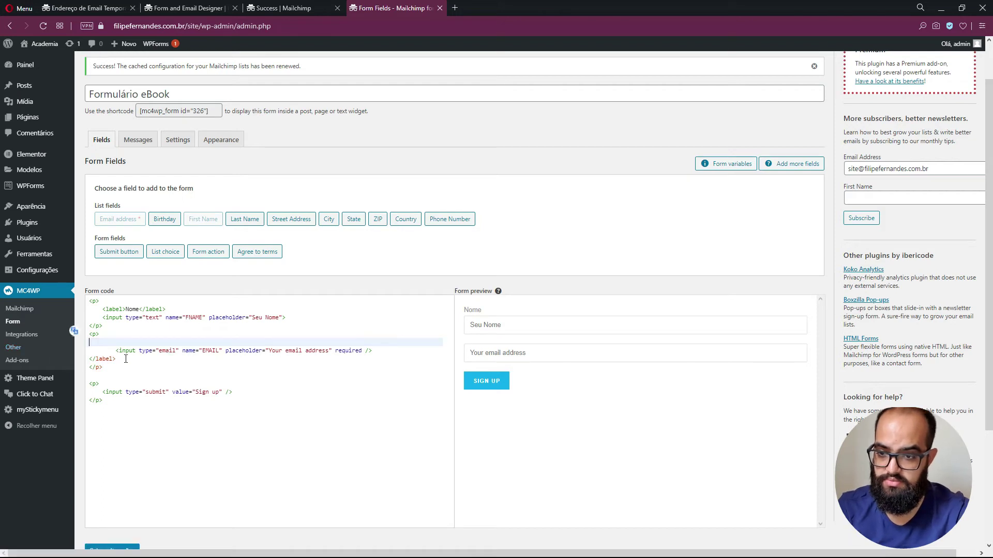
drag(116, 359, 89, 359)
key(BackSpace)
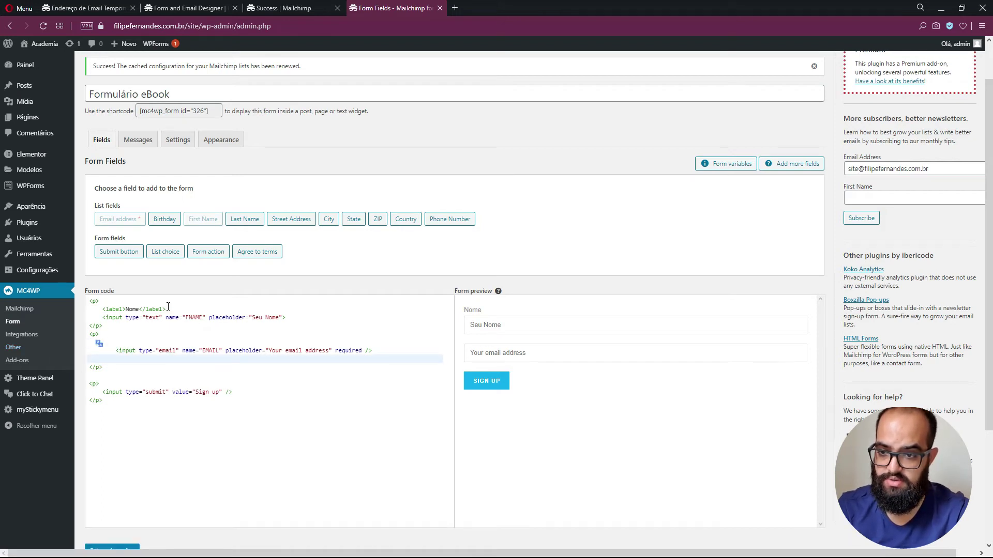
drag(168, 307, 76, 310)
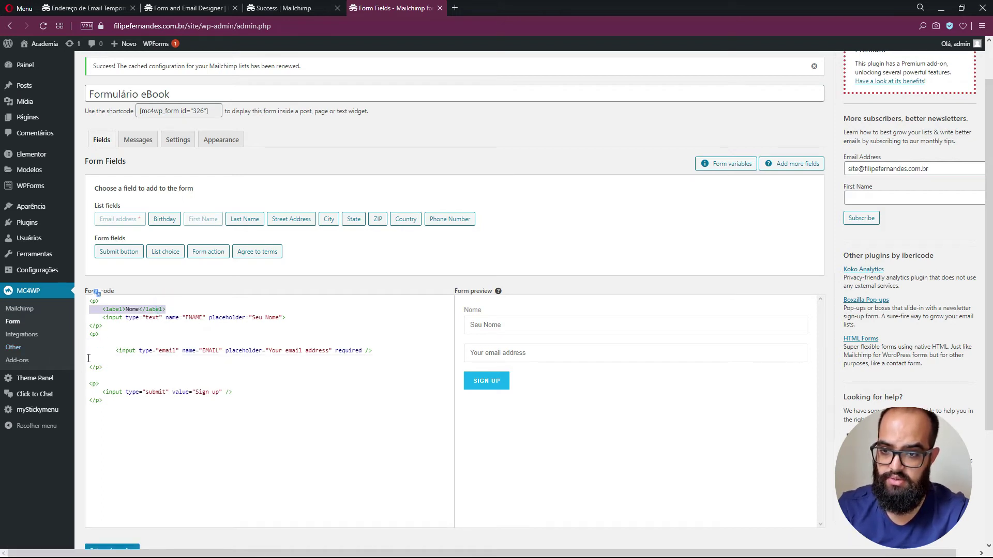
key(BackSpace)
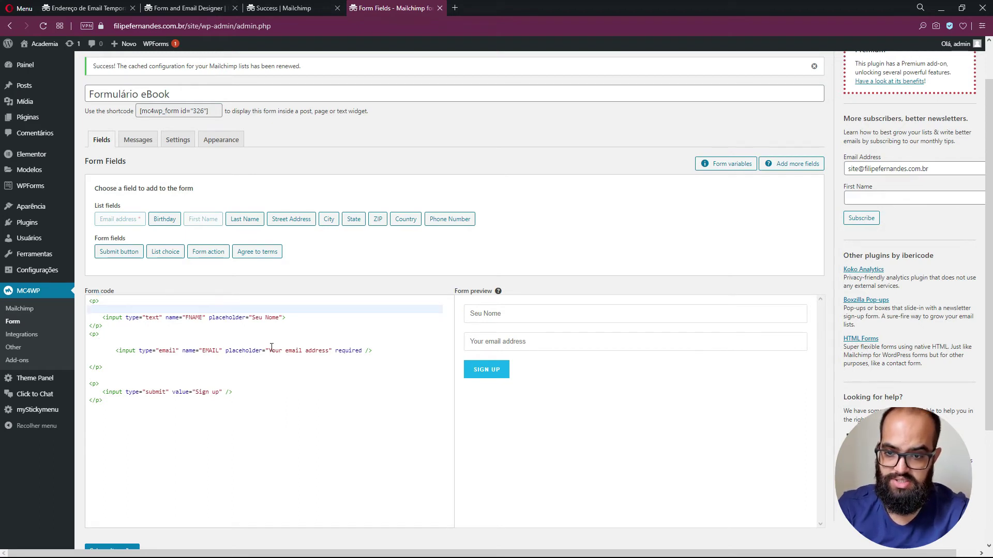
drag(269, 350, 329, 350)
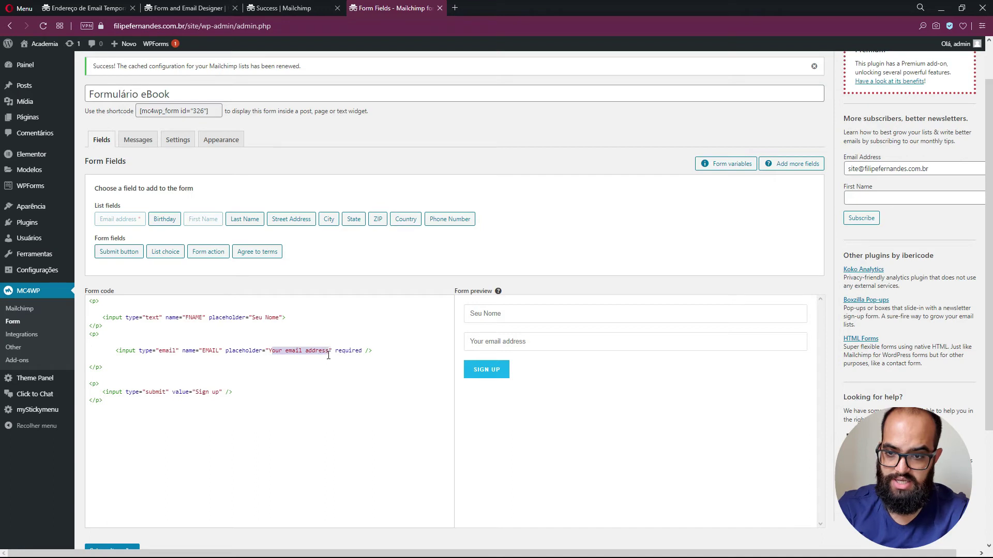
key(BackSpace)
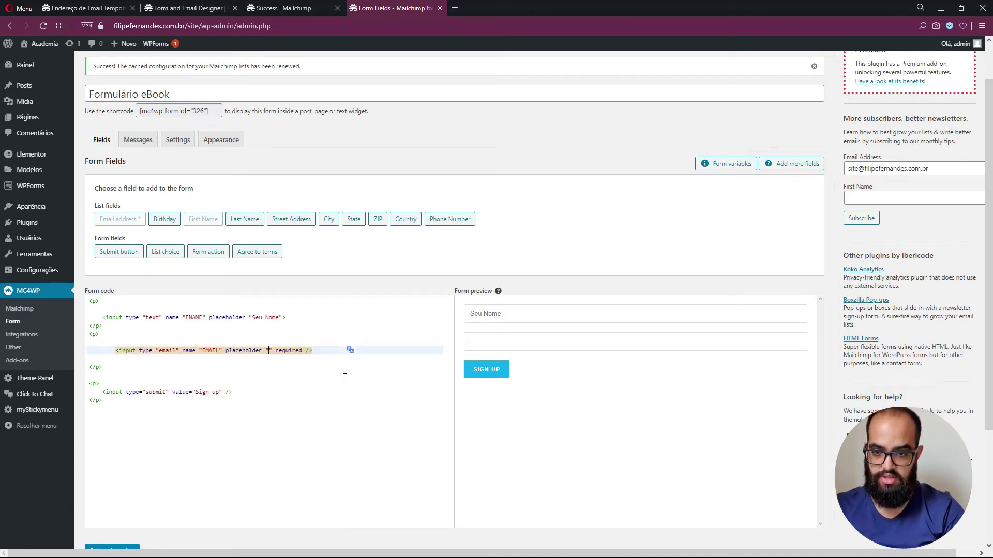
text(Seu m)
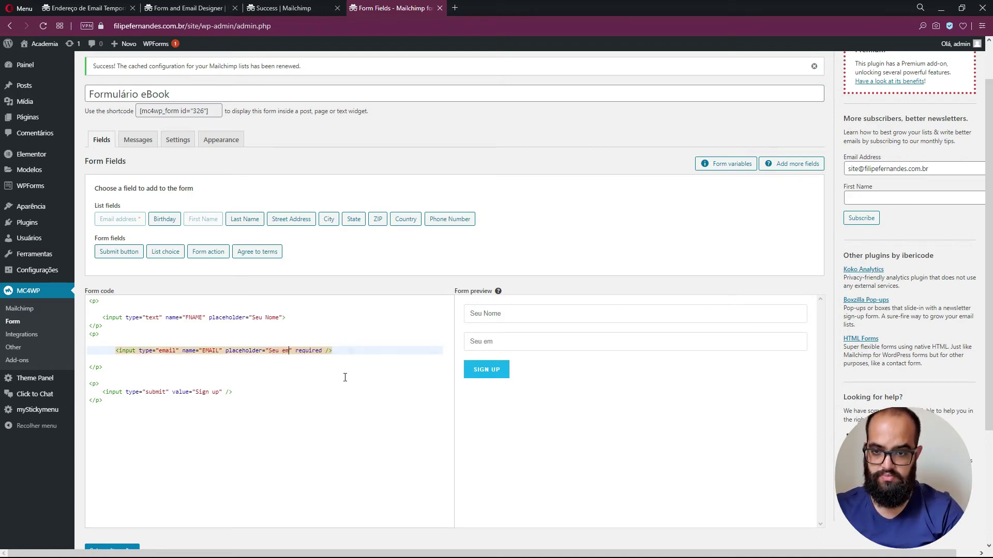
text(elhor)
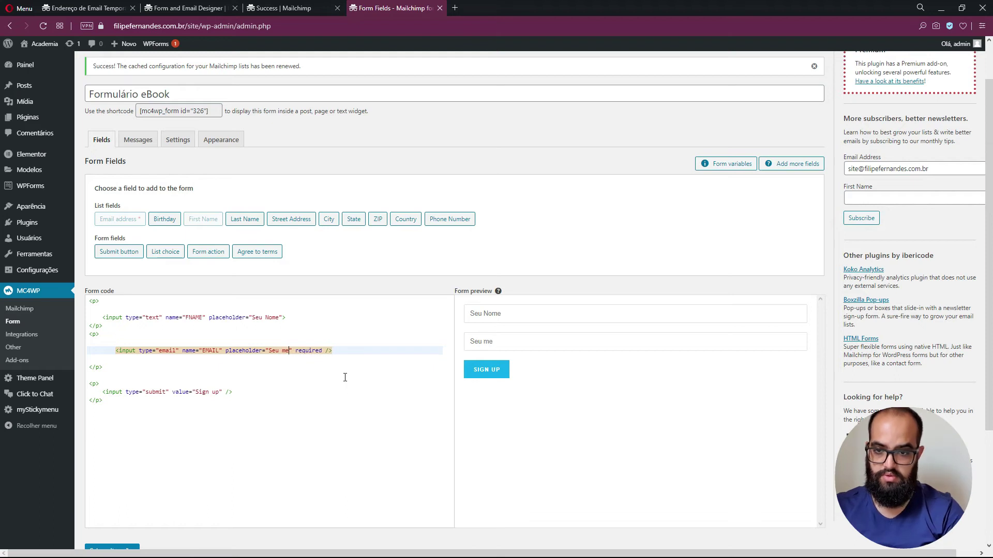
text( email)
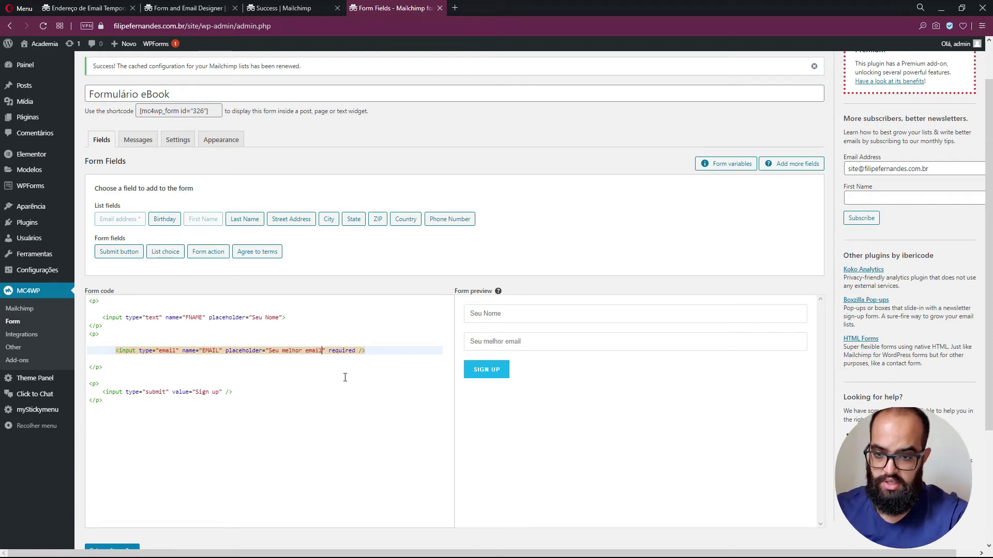
Change the submit button's value to 'Enviar' and save the form.
click(216, 393)
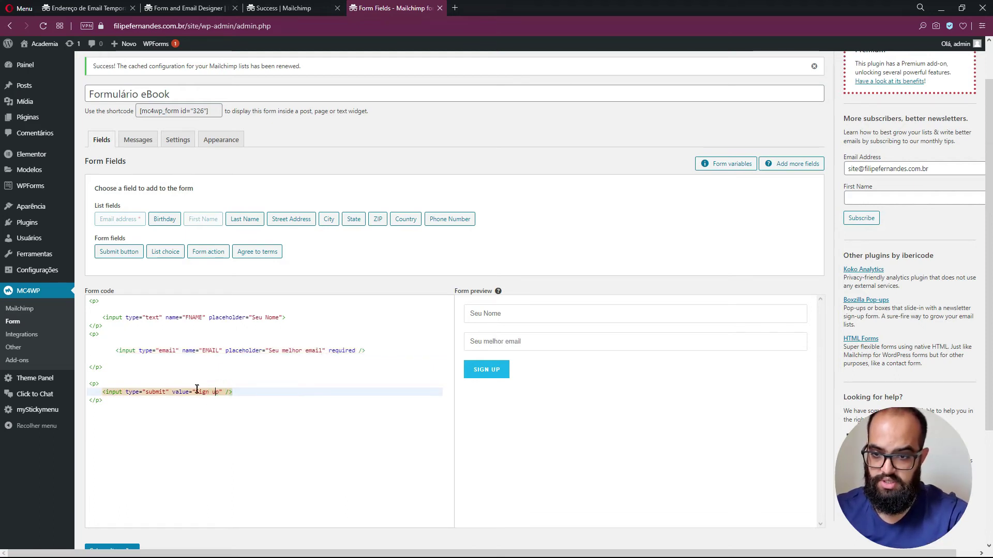
double_click(196, 391)
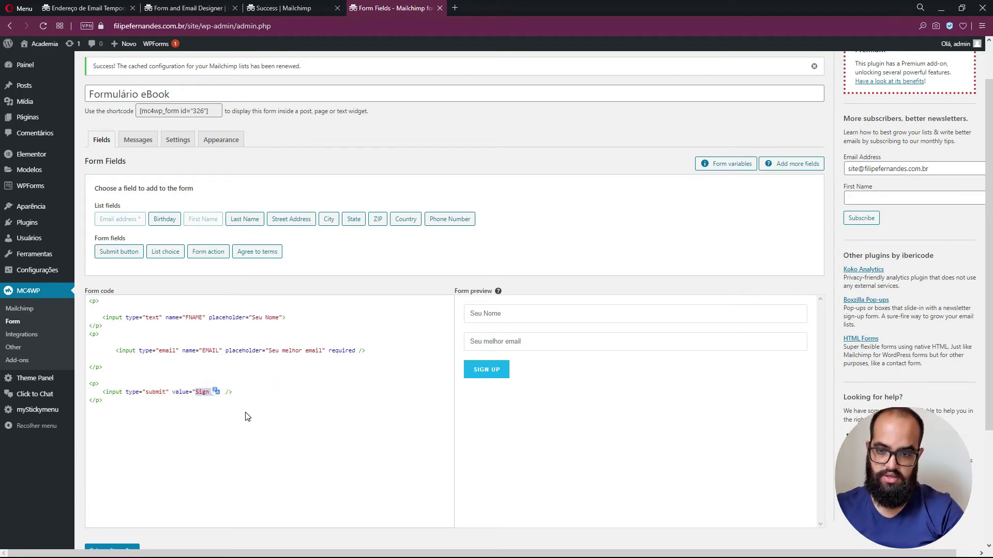
text(Epntrar)
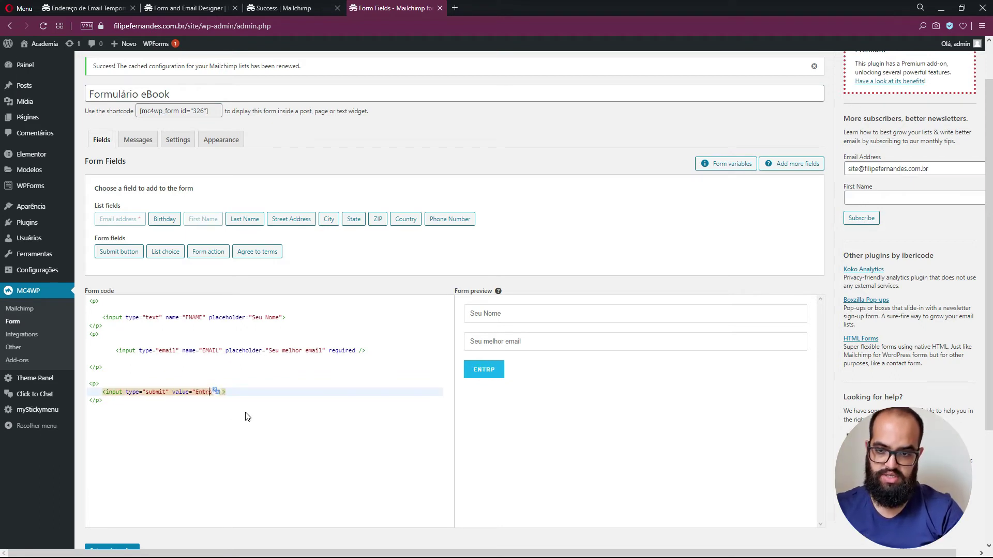
key(BackSpace)
key(BackSpace)
key(BackSpace)
key(BackSpace)
key(BackSpace)
text(nviar)
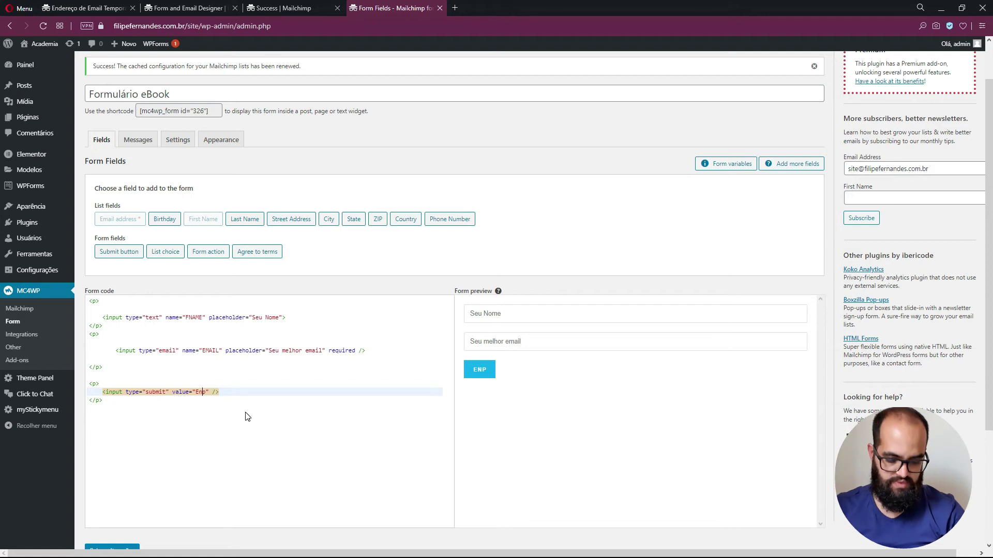
key(Delete)
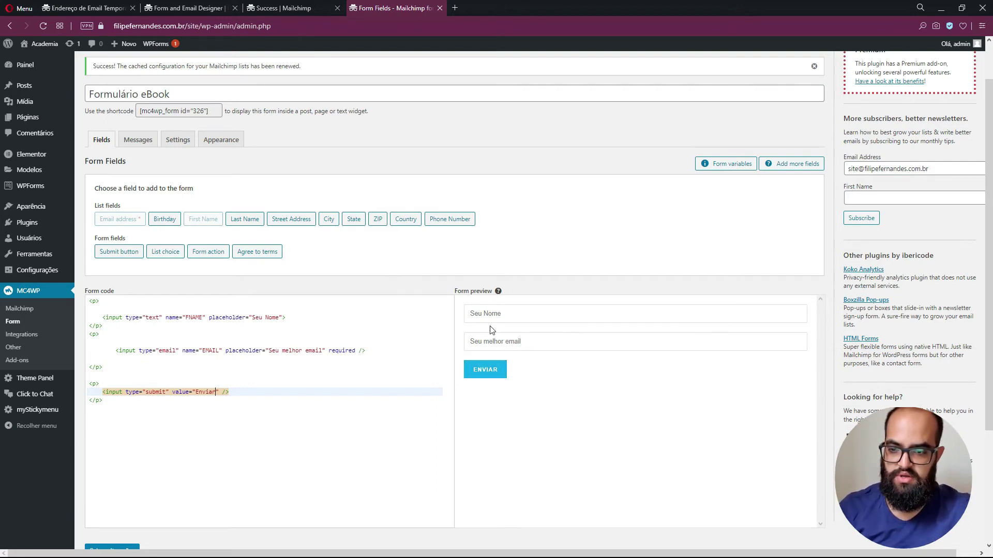
scroll(288, 372, down, 1)
scroll(288, 372, down, 3)
click(112, 389)
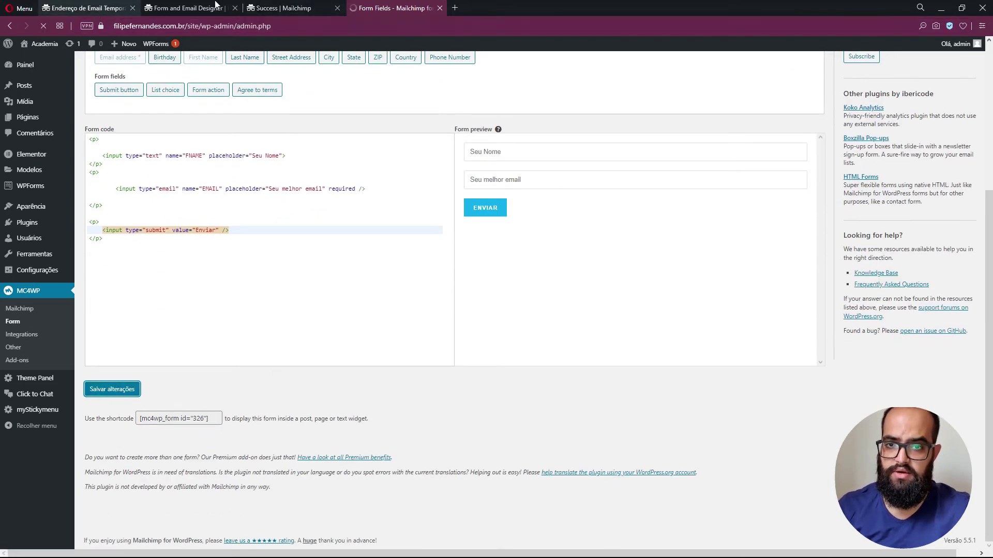
Load the Academia site homepage in a new tab, then return to the Home Nova Elementor editor.
click(297, 7)
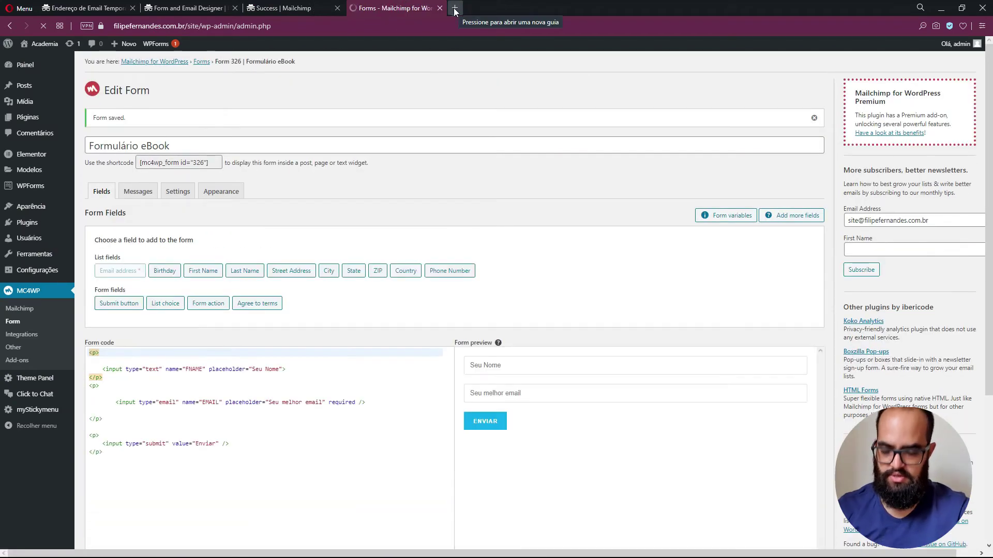
click(454, 8)
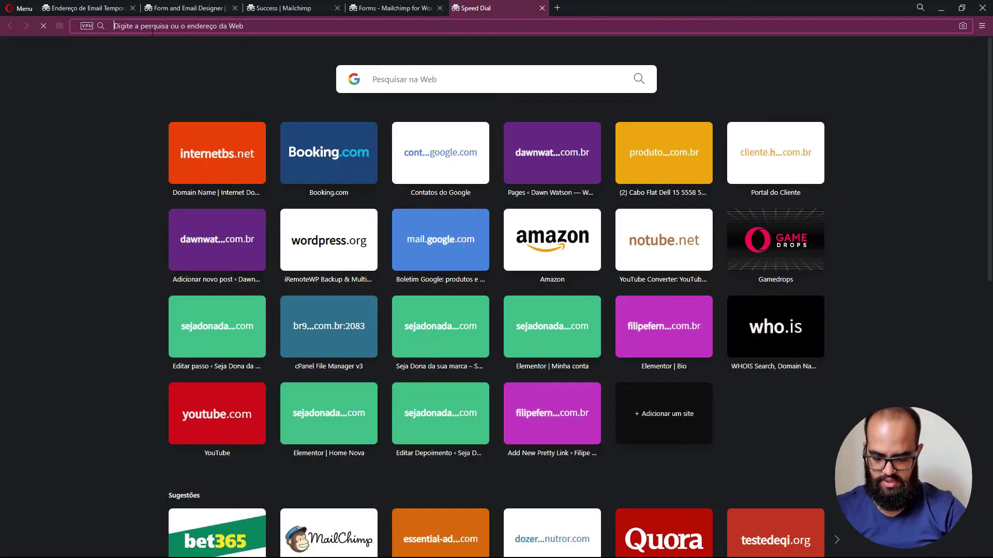
text(filipefernandes.com.br)
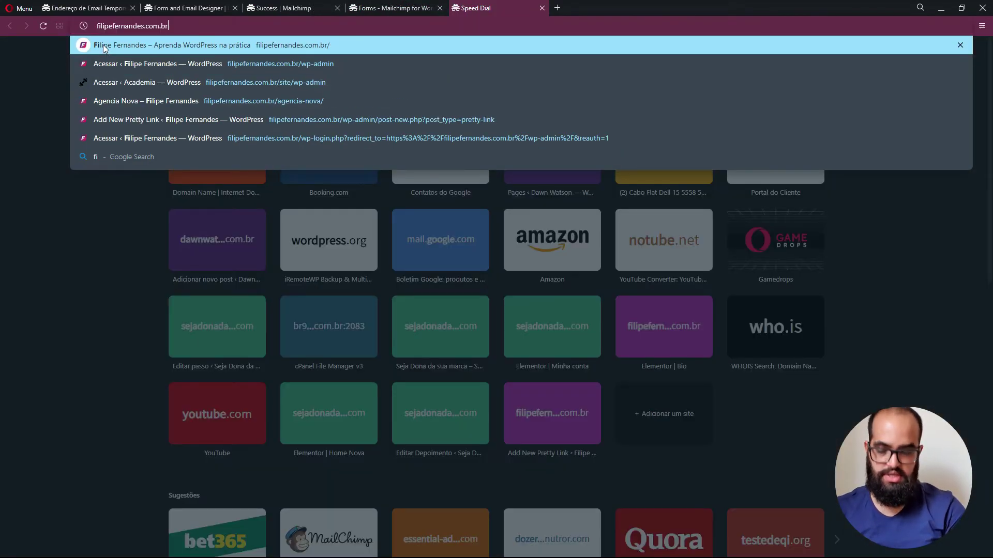
click(103, 44)
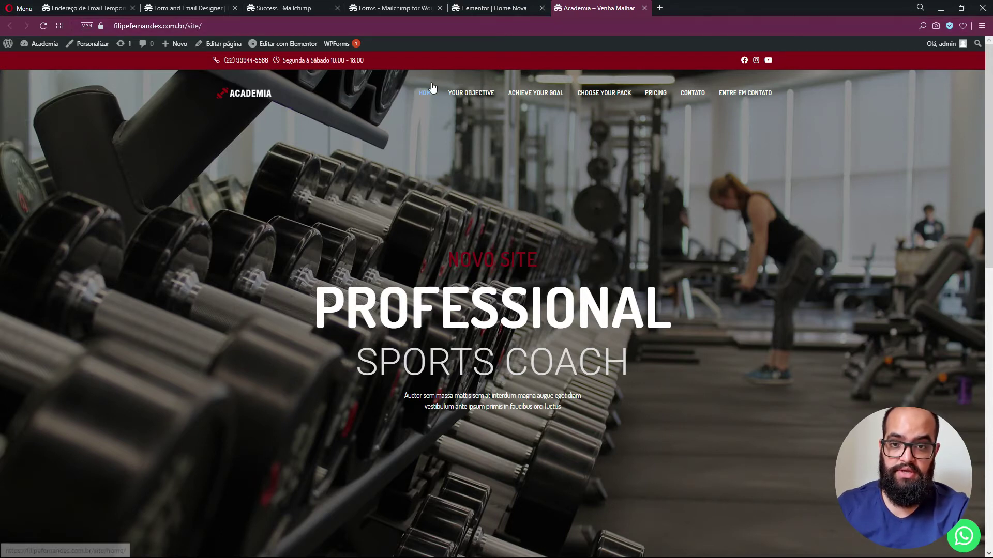
click(489, 9)
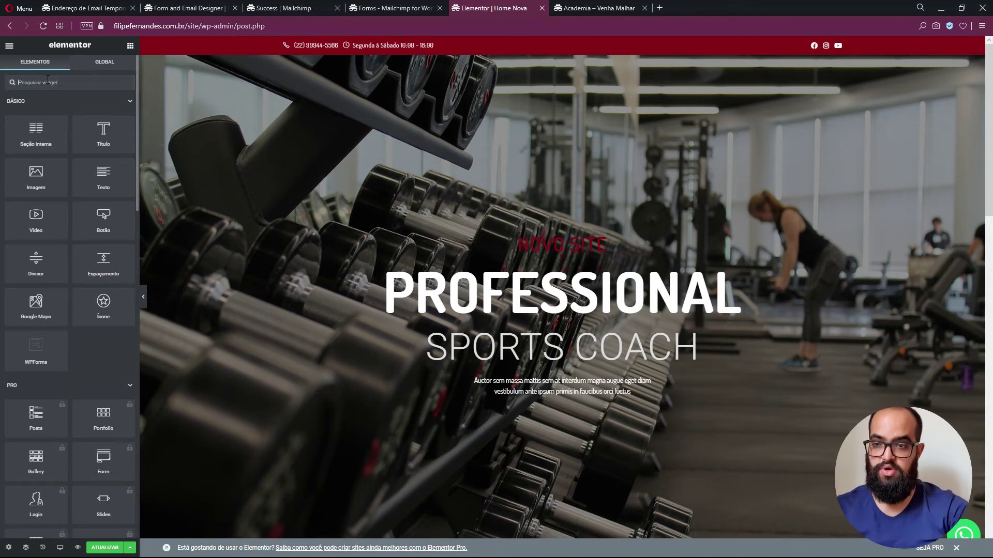
Place a Shortcode widget below the hero text containing [mc4wp_form id="326"].
text(sho)
drag(35, 111, 565, 390)
click(389, 10)
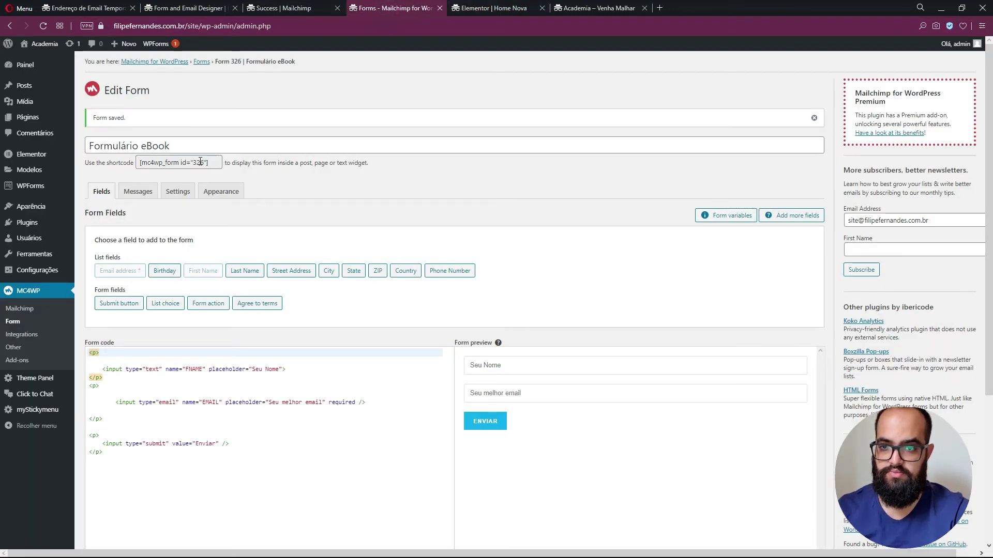
click(181, 163)
key(ctrl+c)
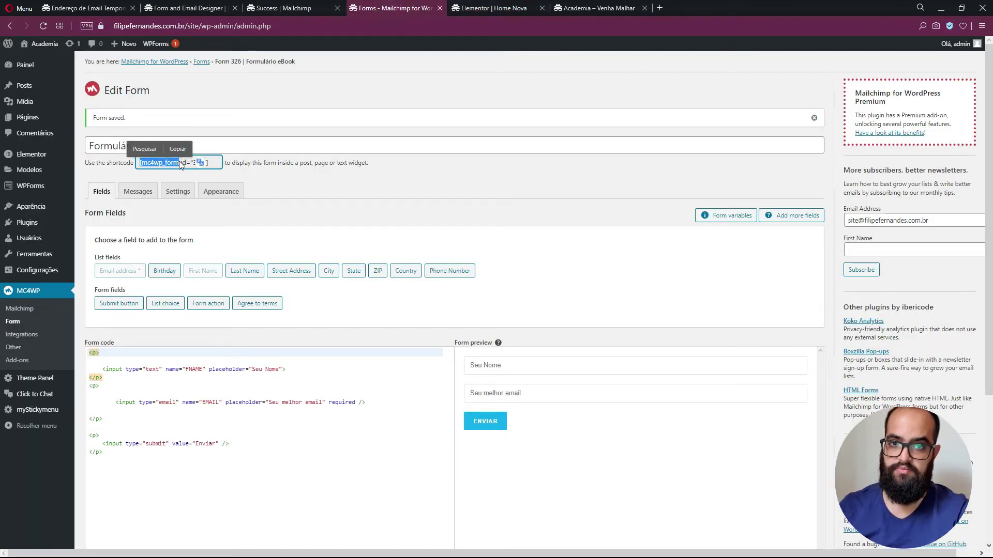
click(178, 149)
click(600, 8)
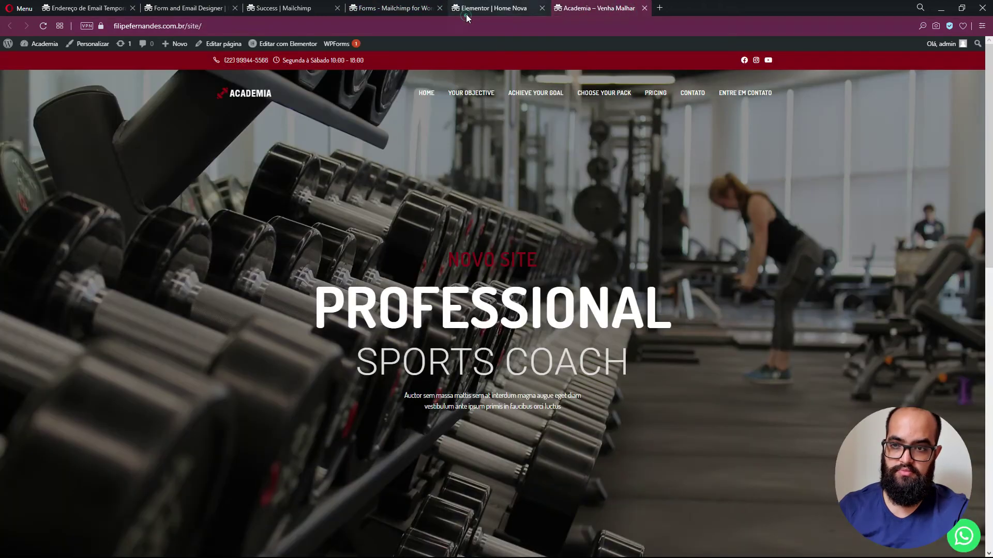
click(466, 14)
key(ctrl+v)
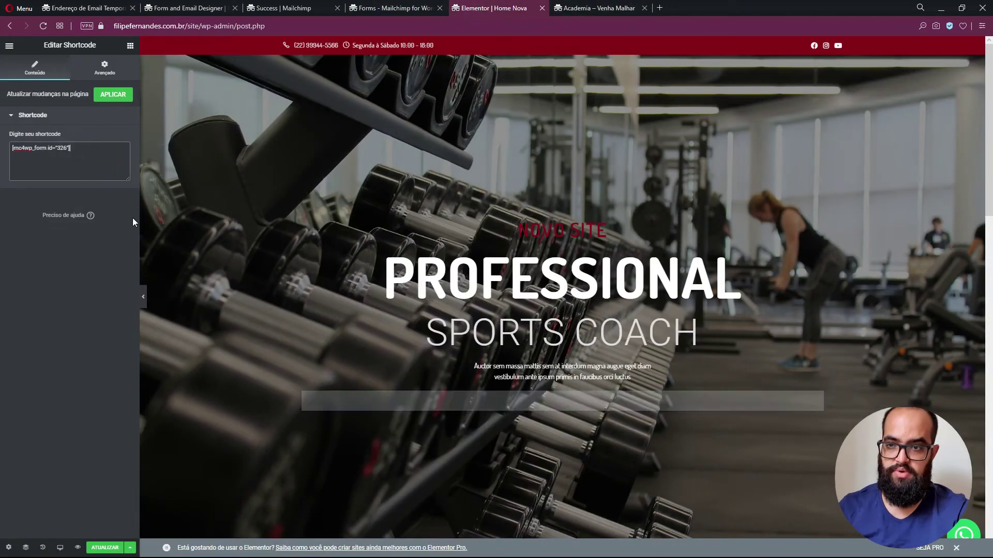
click(129, 45)
Try adding a Mailchimp Sign-Up Form widget, then delete the duplicate form.
click(71, 86)
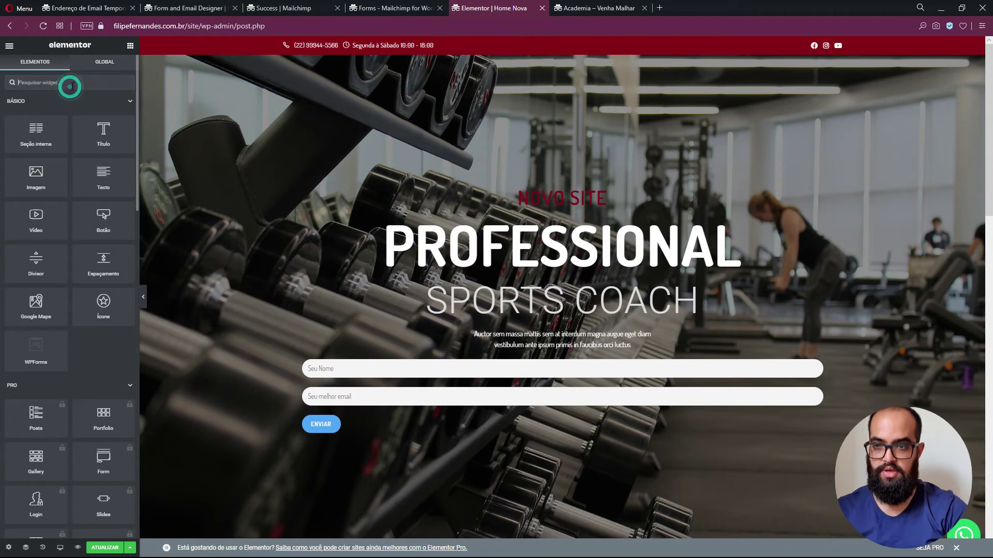
text(mail)
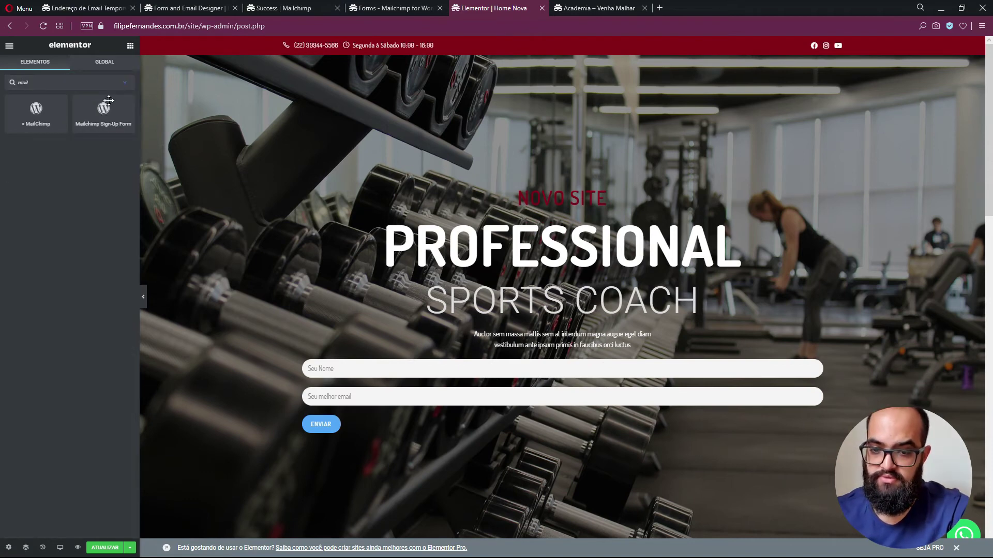
drag(109, 101, 405, 427)
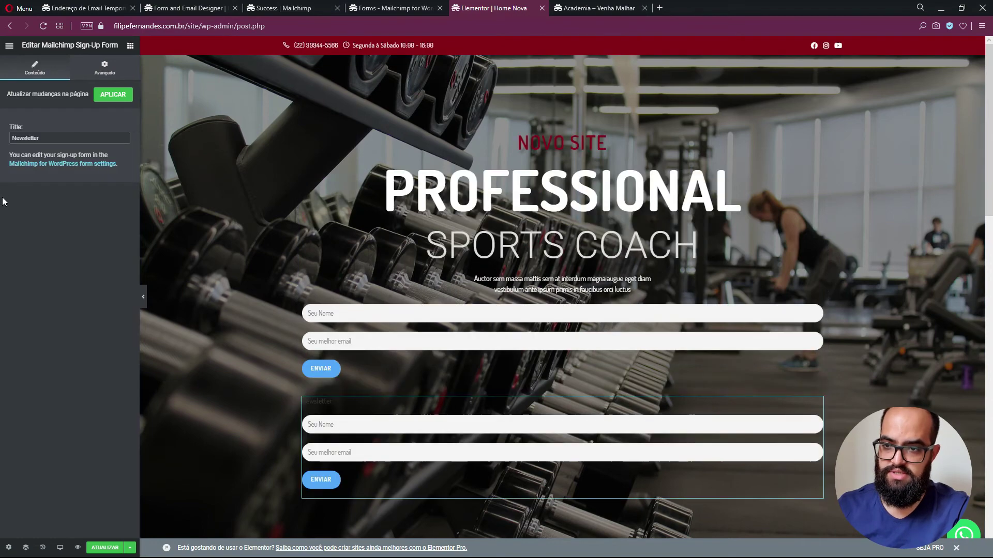
double_click(45, 137)
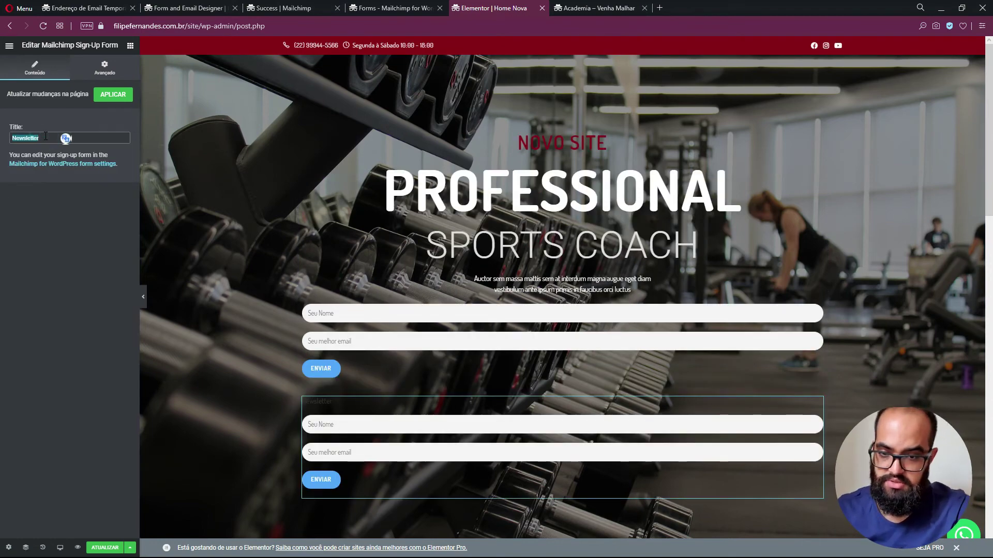
key(BackSpace)
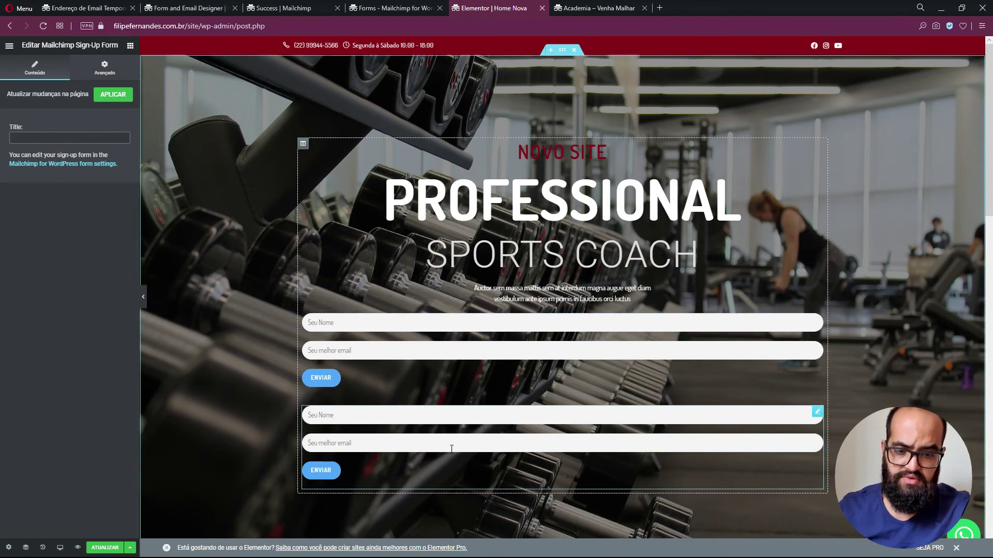
right_click(502, 418)
click(532, 546)
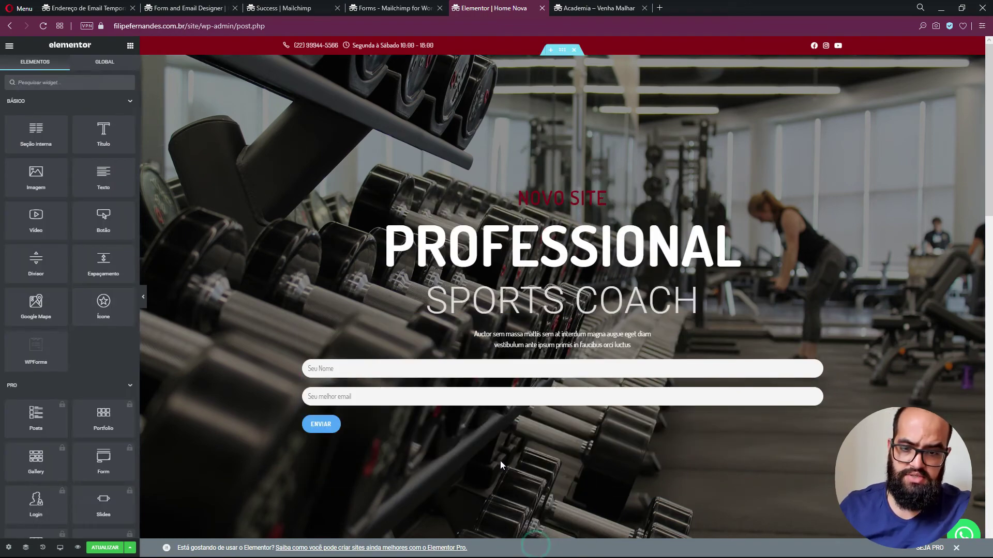
Update the page and check the signup form on the live homepage.
click(105, 548)
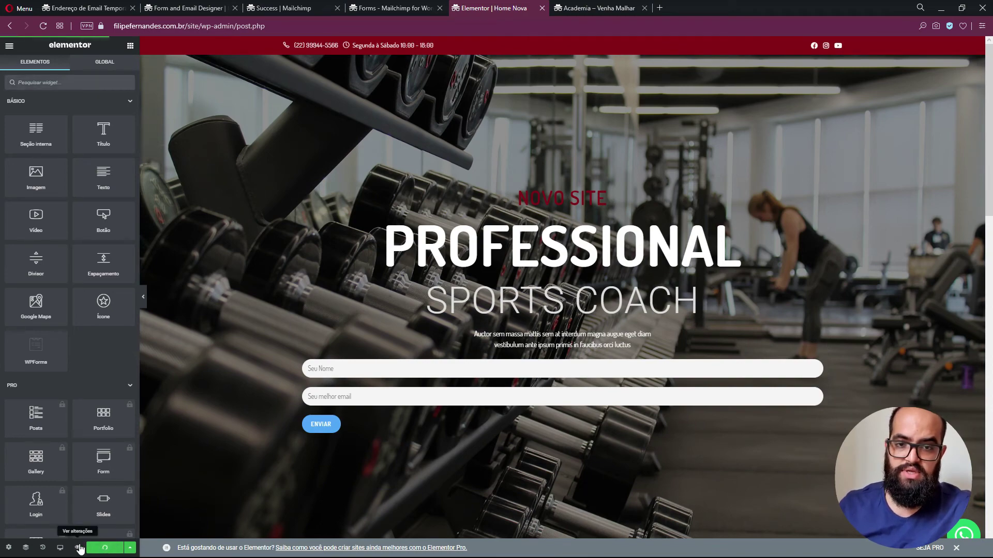
click(77, 547)
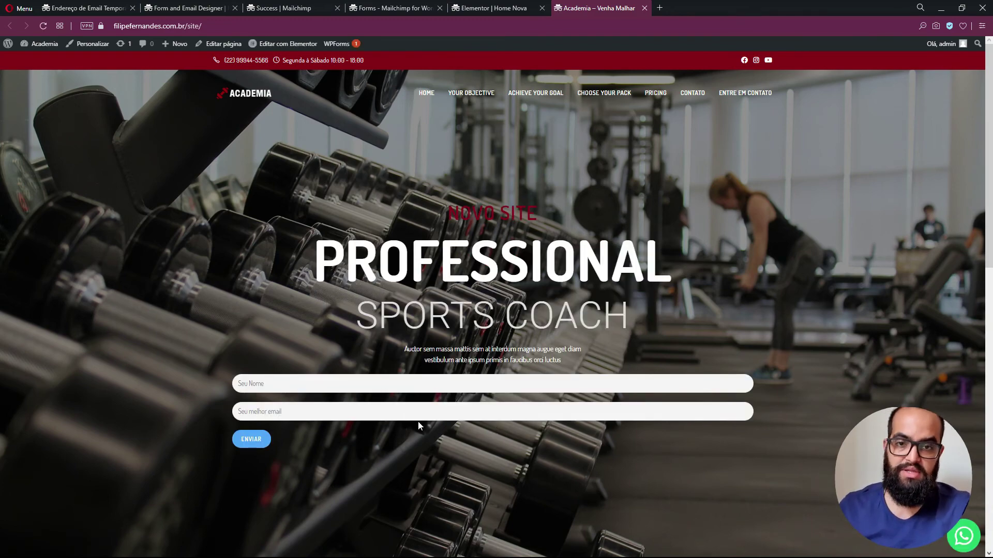
click(493, 8)
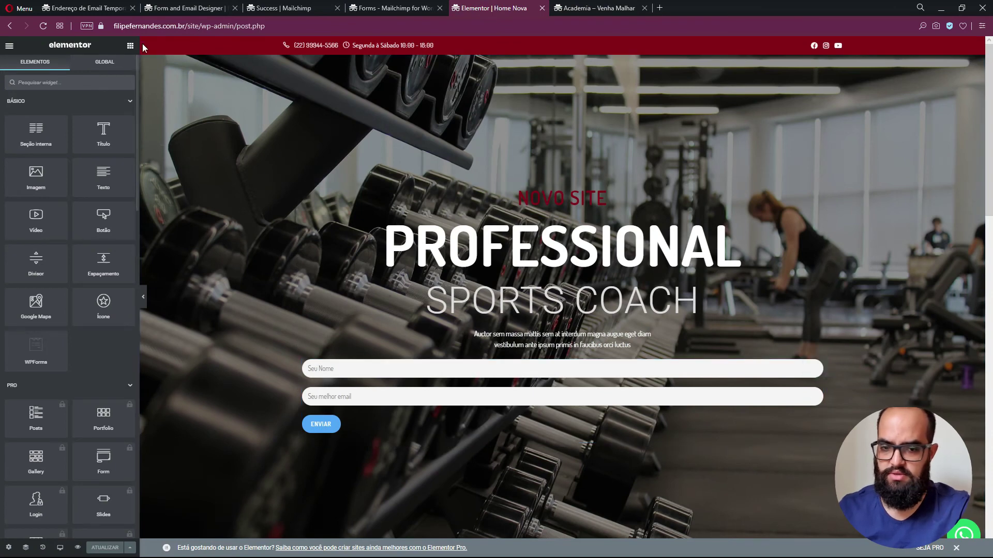
click(104, 62)
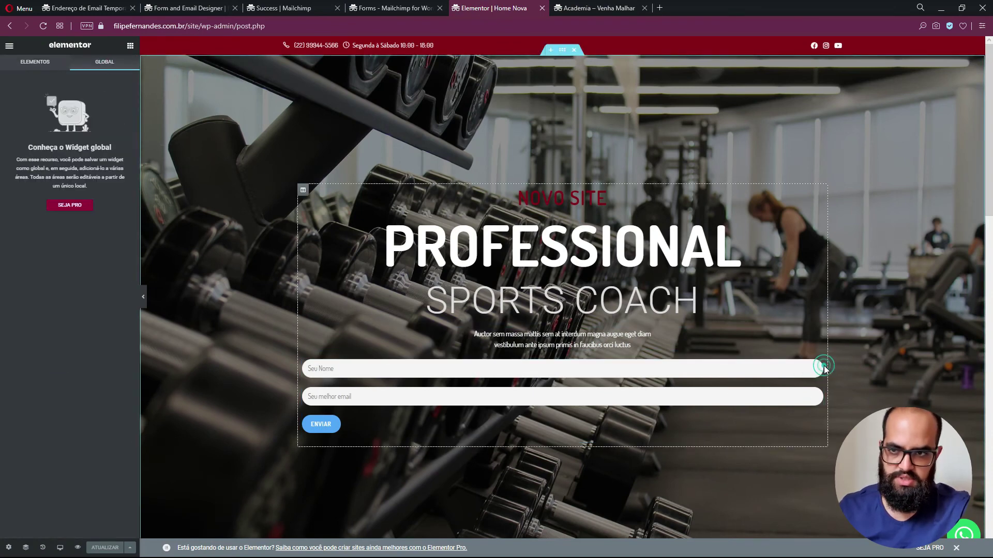
Set the form block's padding to 40, 120, 20, 120 and save the page.
click(821, 365)
click(105, 68)
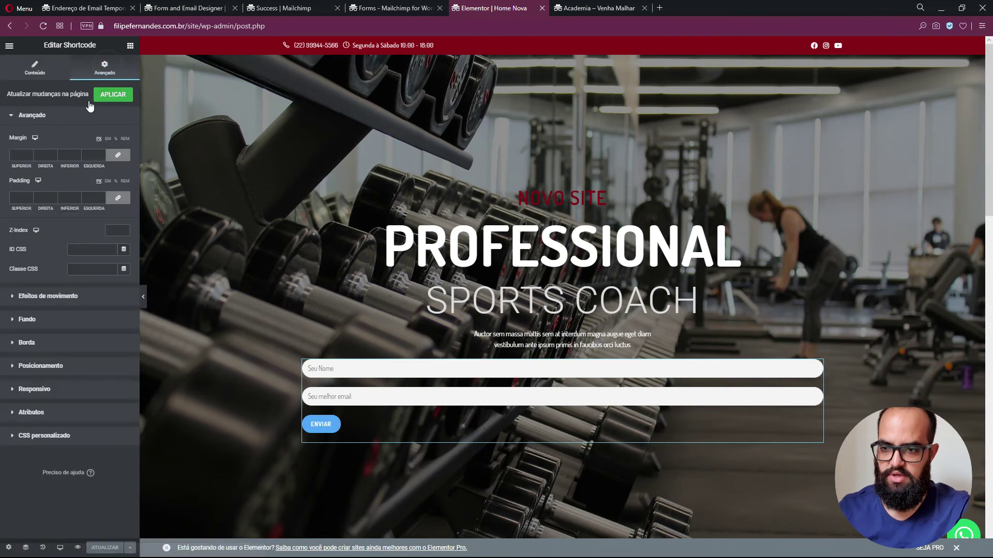
click(16, 199)
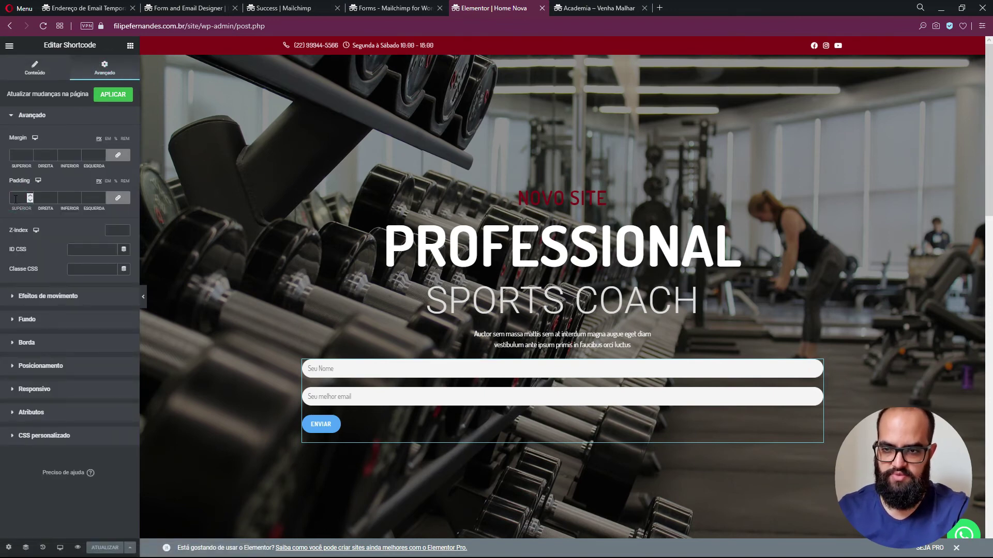
text(0)
drag(24, 198, 6, 194)
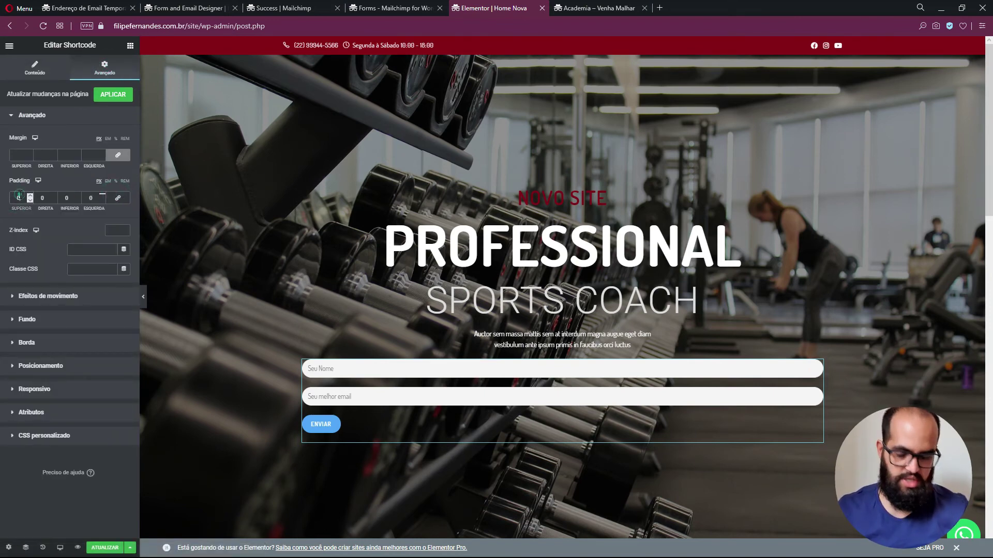
text(40)
key(Tab)
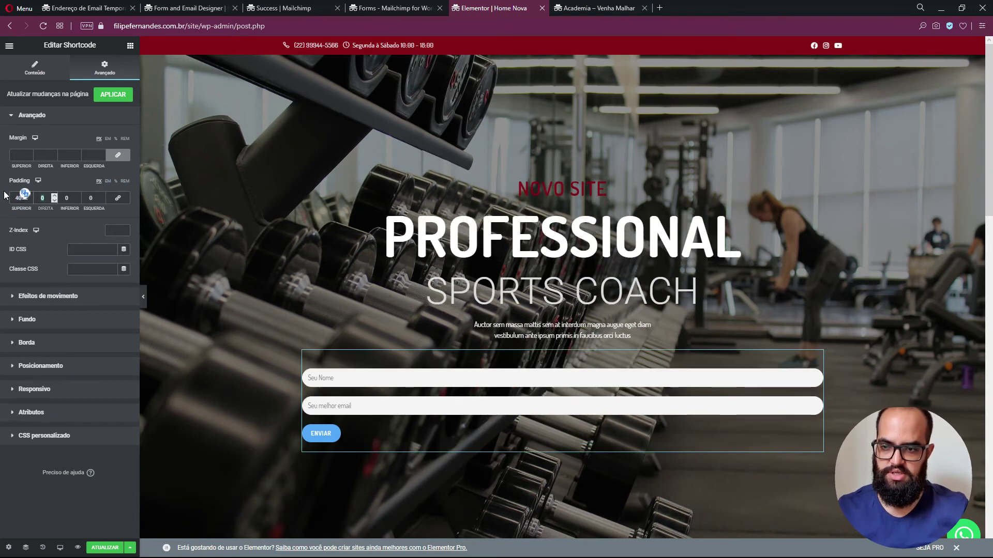
text(120)
key(Tab)
text(20)
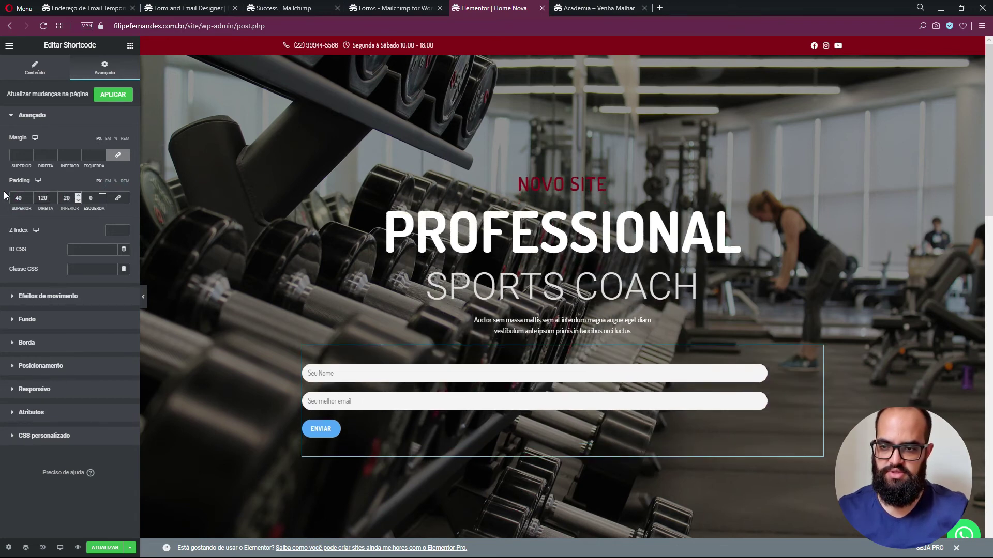
key(Tab)
text(120)
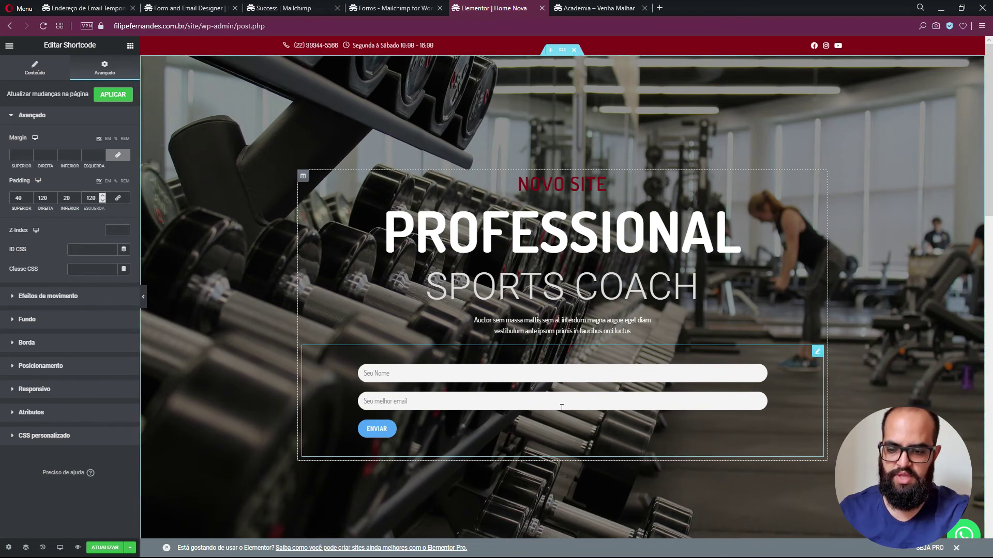
key(ctrl+s)
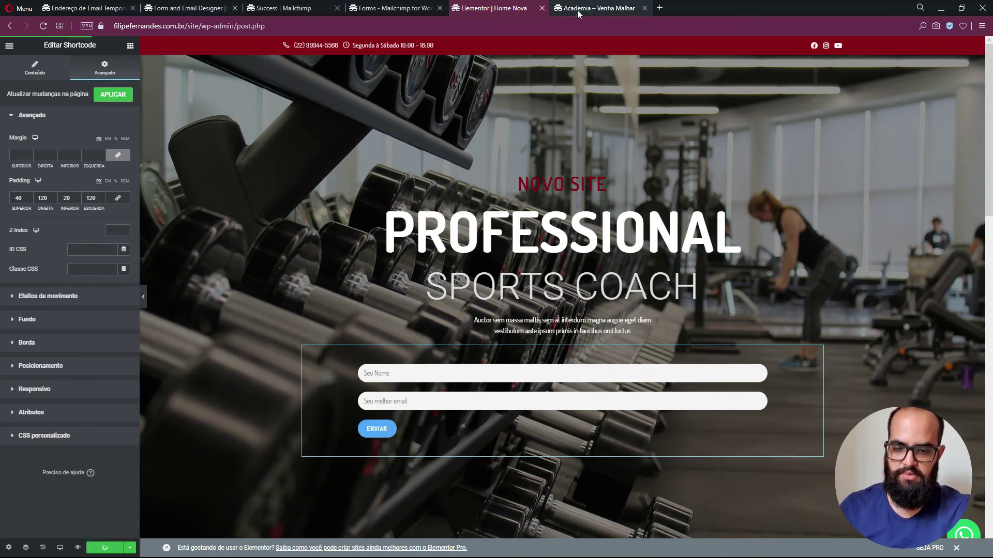
click(577, 11)
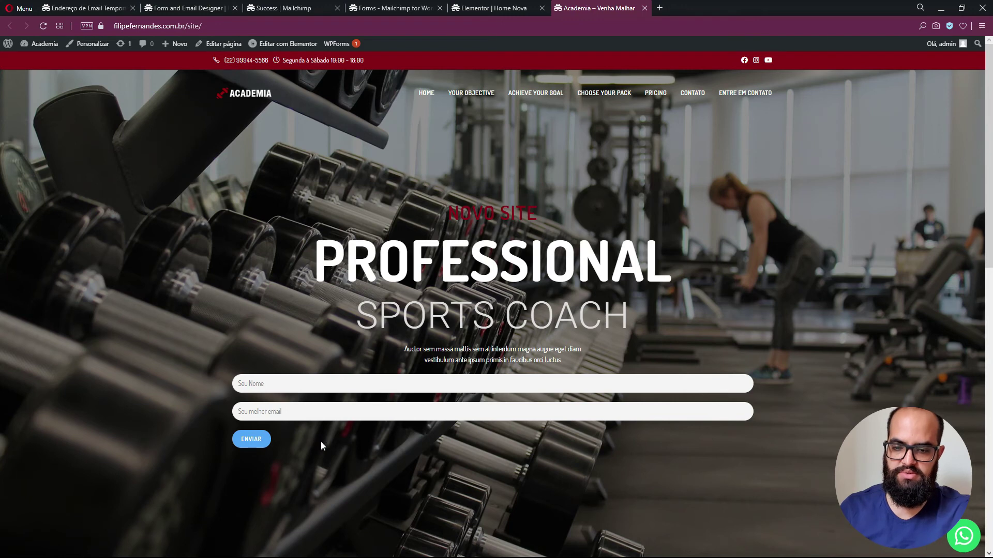
Reload the homepage and submit the signup form with a test name and e-mail address.
key(F5)
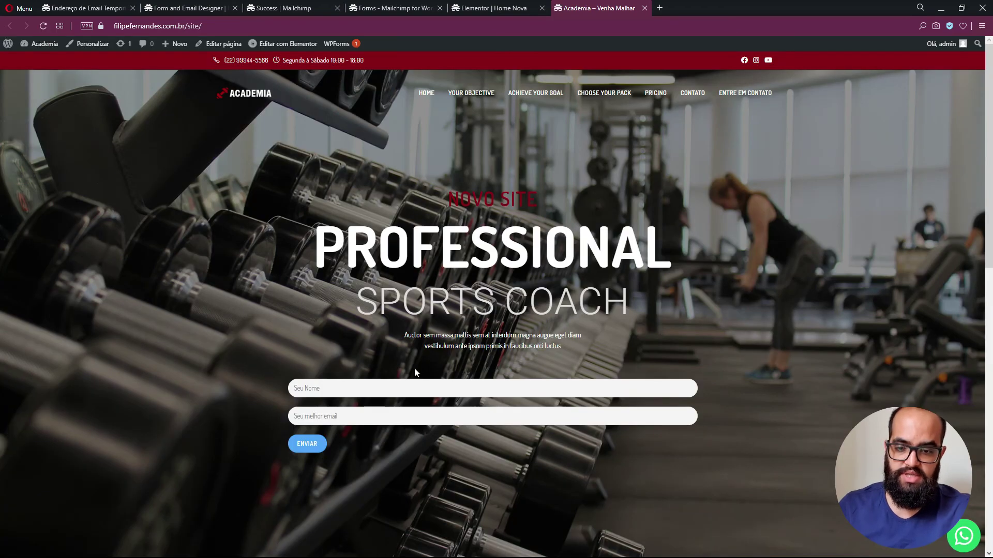
click(324, 390)
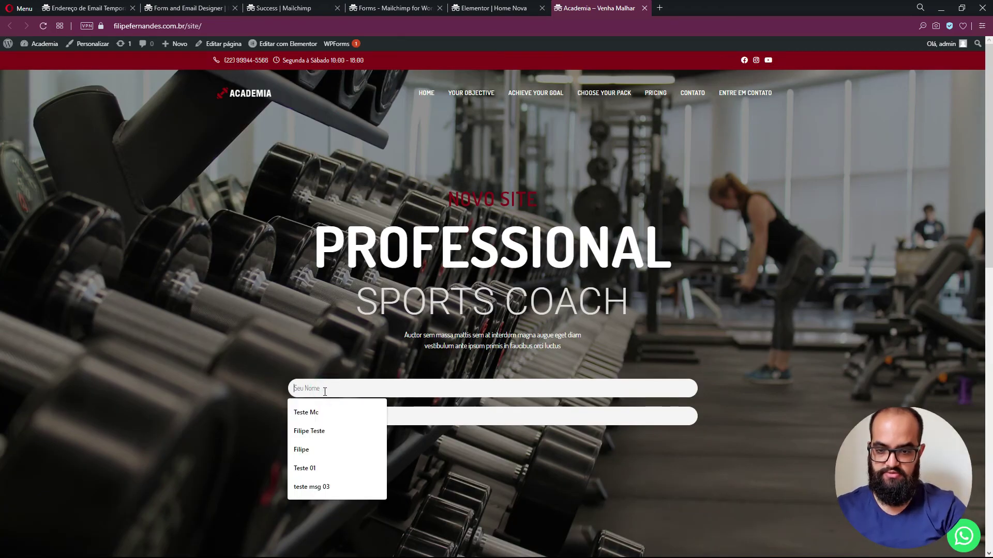
text(Filipe)
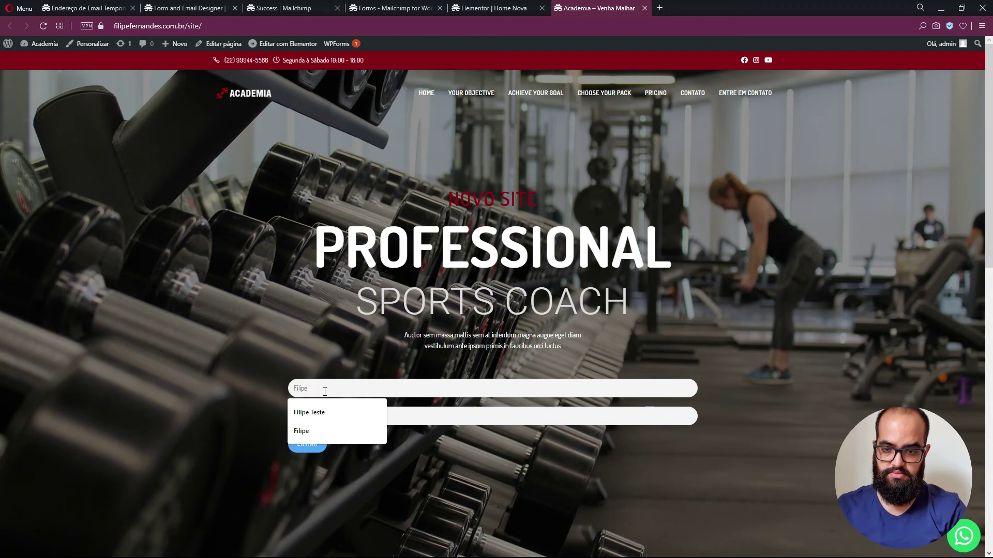
text( teste)
key(Tab)
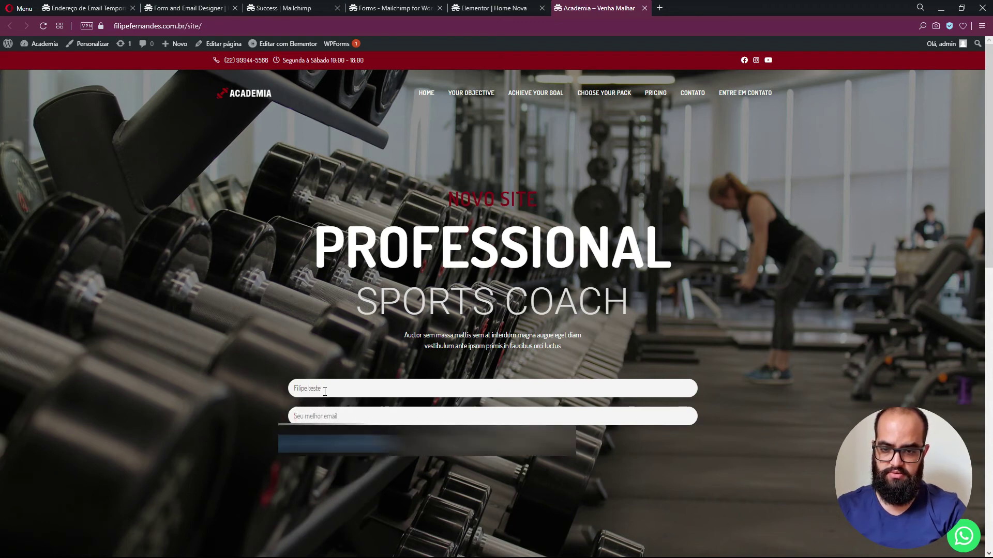
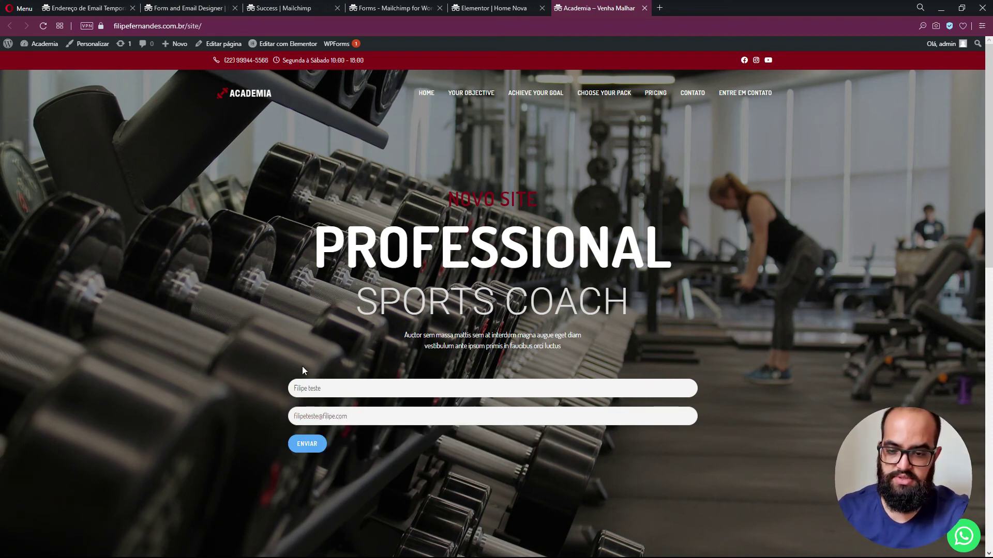
click(299, 438)
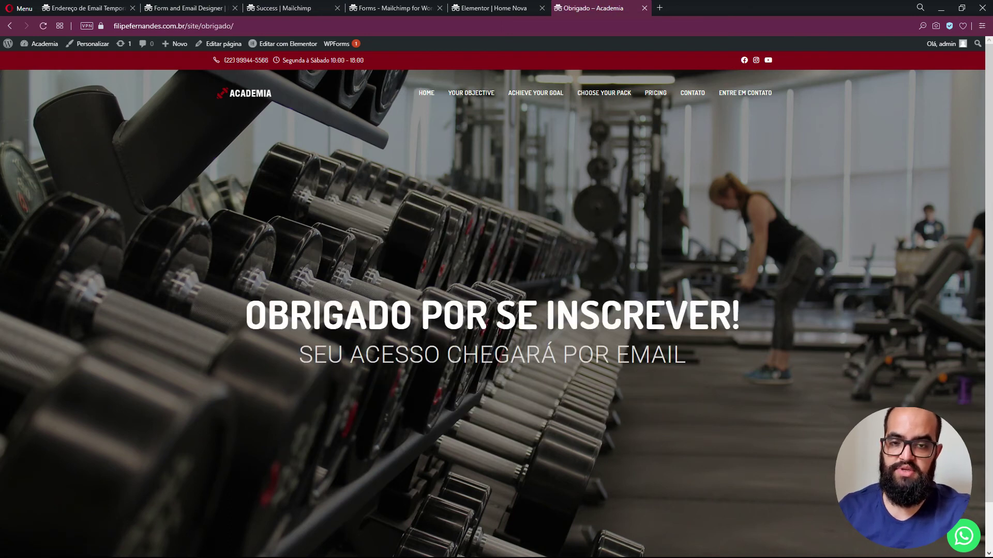
Confirm the test signup among the Mailchimp audience's contacts, then open Signup forms.
click(387, 10)
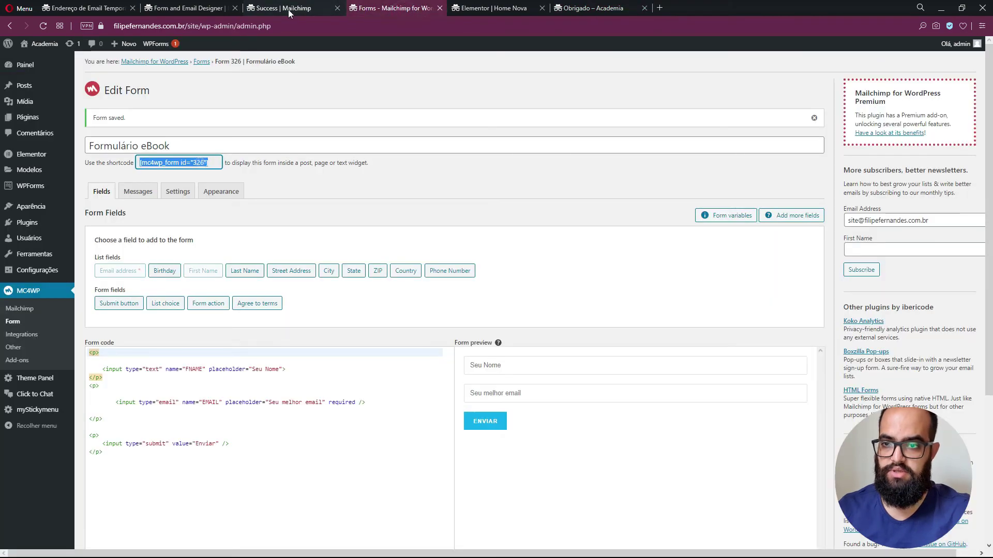
click(189, 8)
click(338, 9)
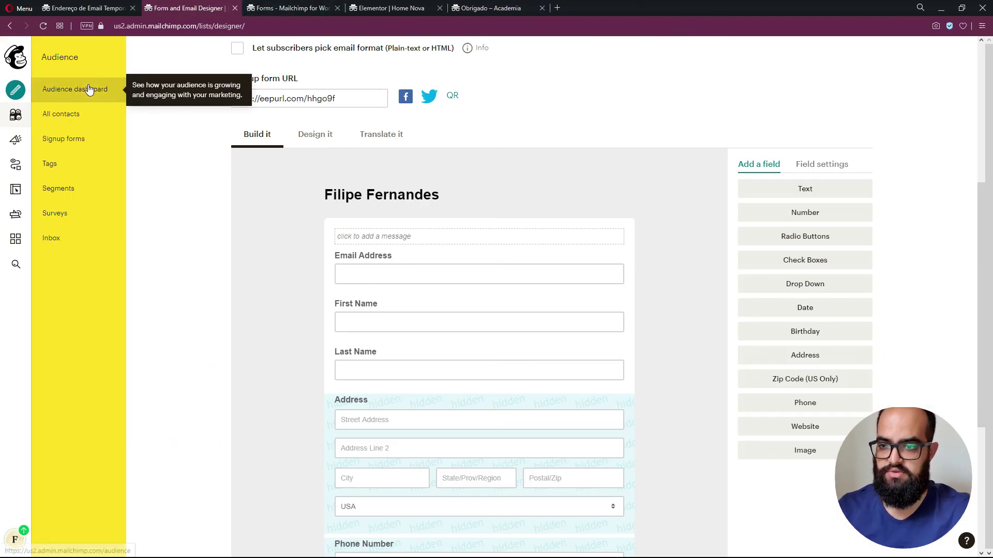
click(68, 122)
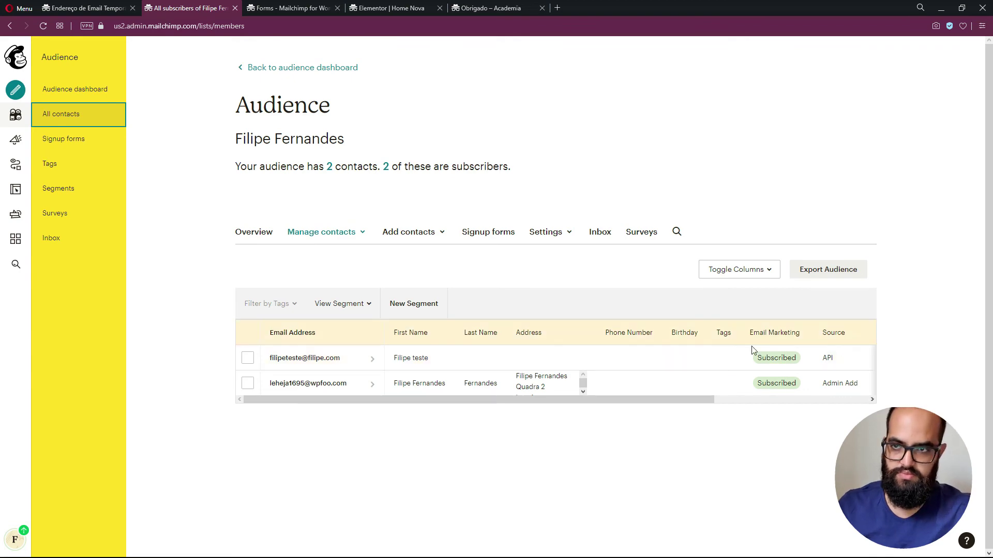
click(98, 9)
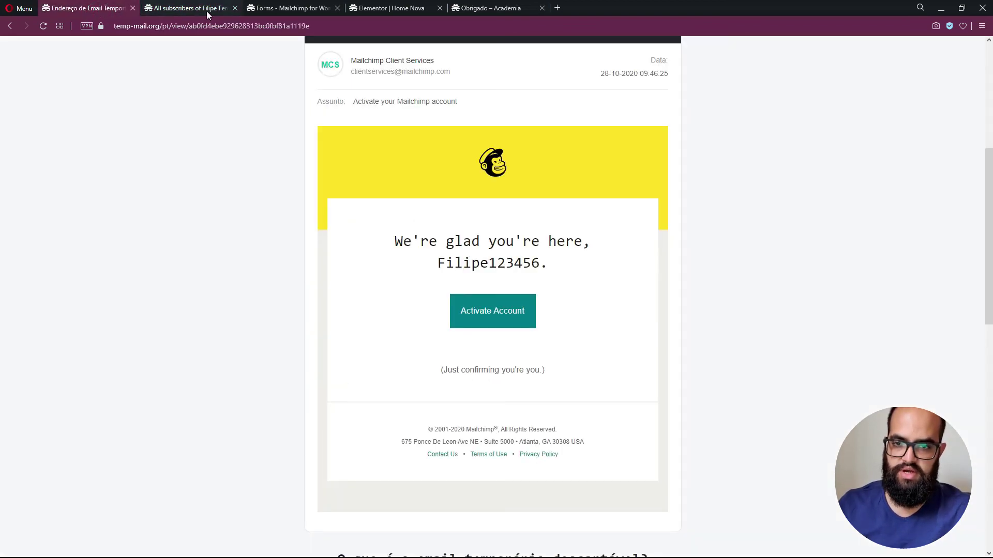
click(187, 10)
click(350, 9)
click(290, 8)
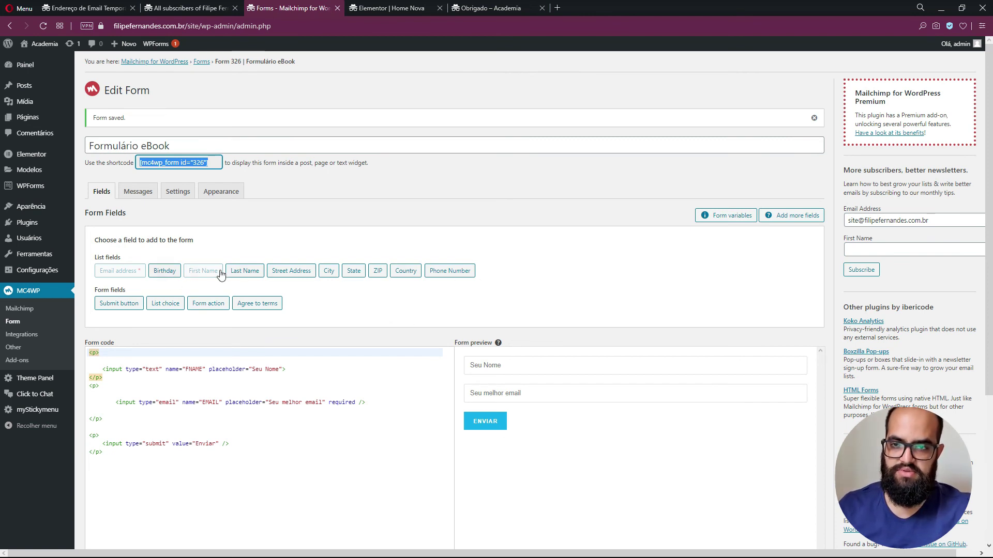
click(206, 9)
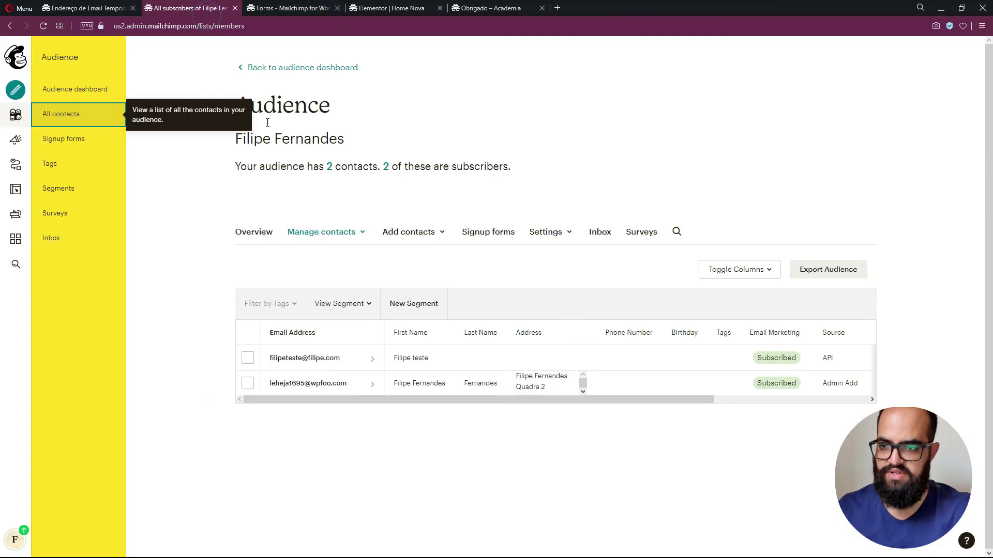
click(84, 145)
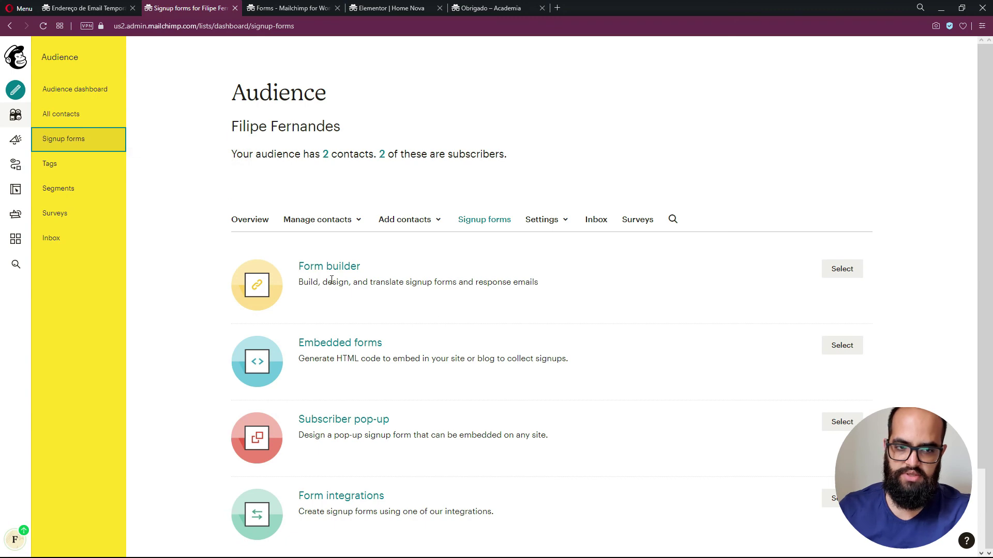
Permanently delete the Last Name field from the Mailchimp signup form builder, confirming with DELETE.
click(833, 276)
scroll(438, 352, down, 3)
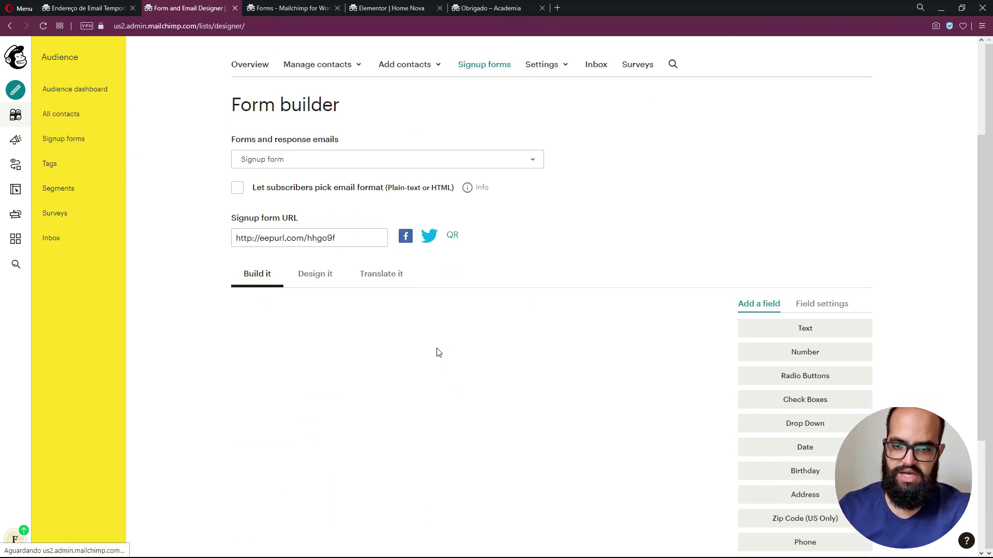
scroll(438, 352, down, 4)
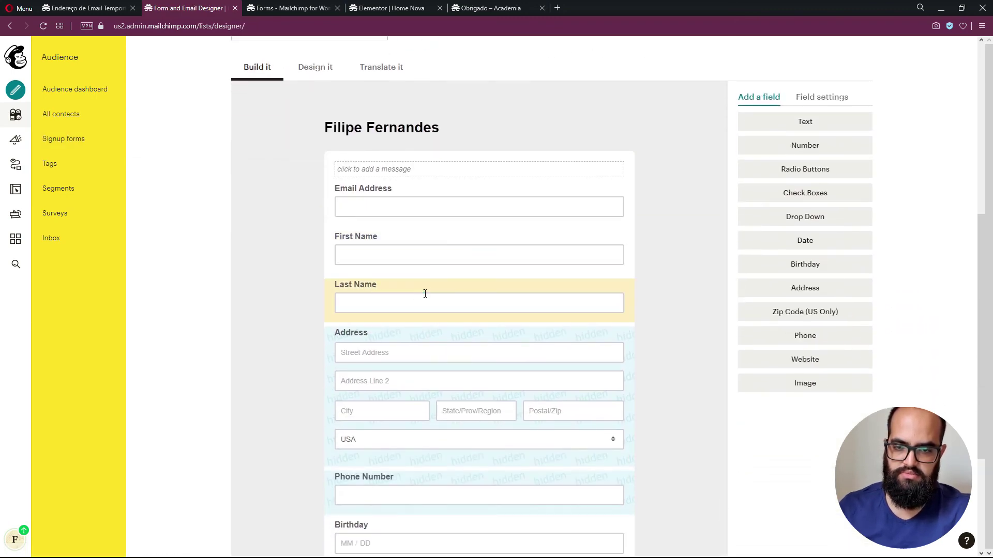
click(414, 299)
click(359, 326)
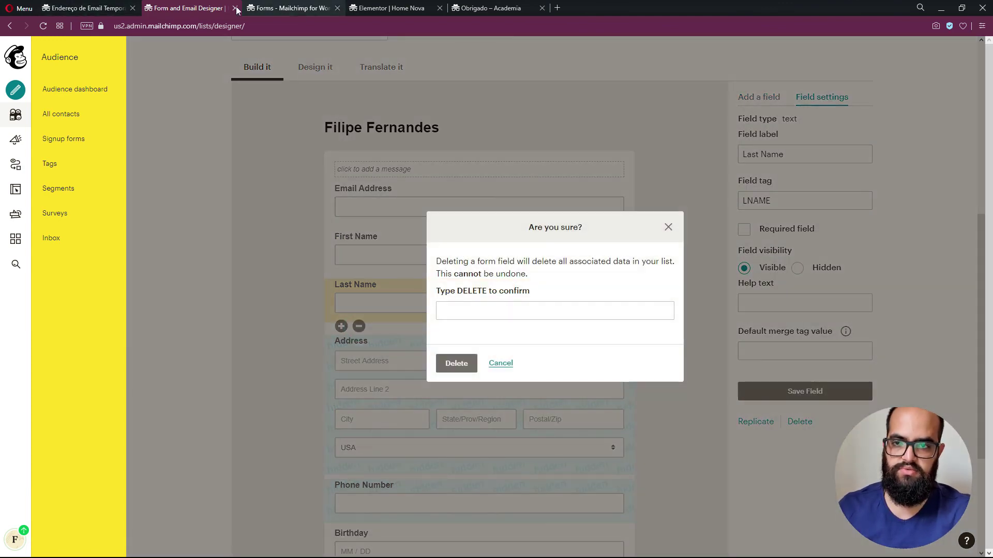
click(88, 8)
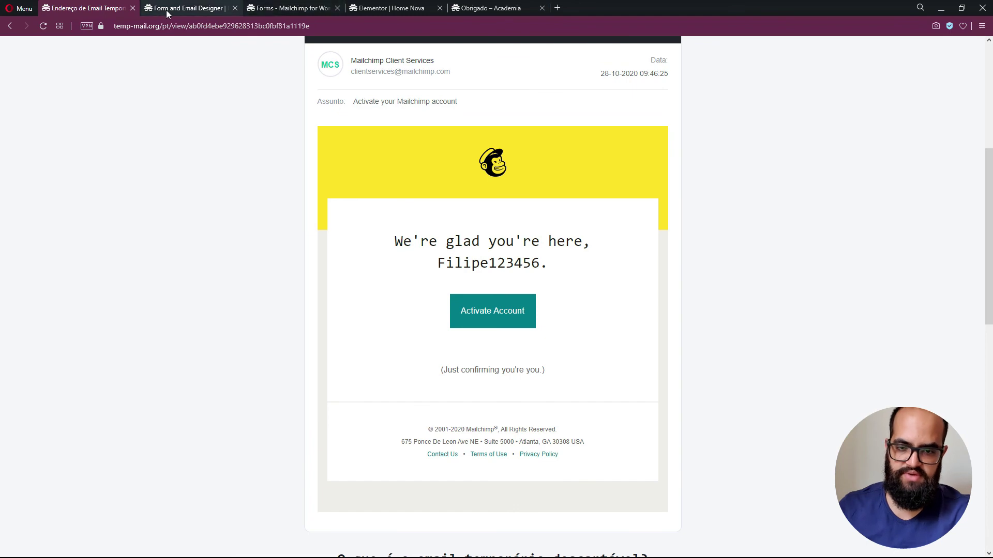
click(166, 9)
click(501, 315)
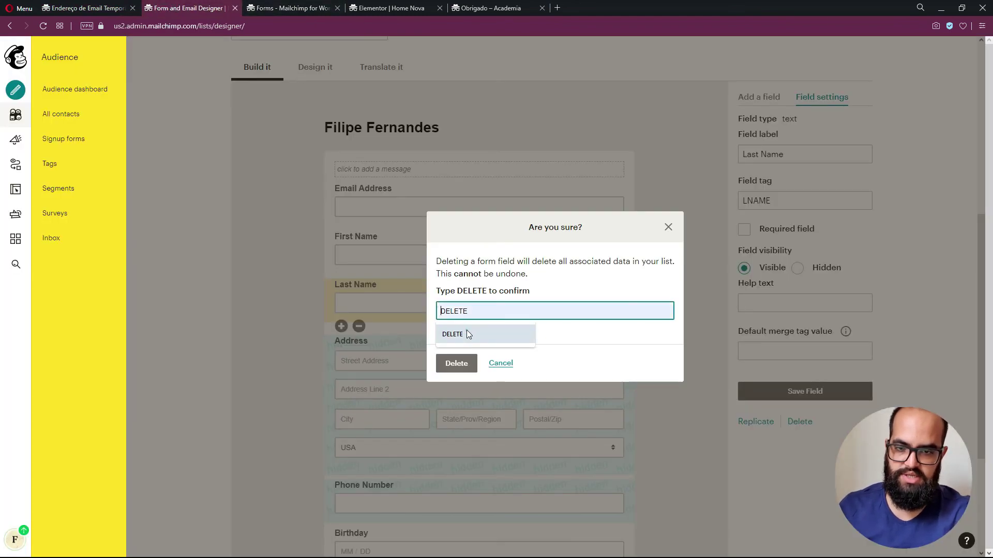
click(466, 330)
click(463, 367)
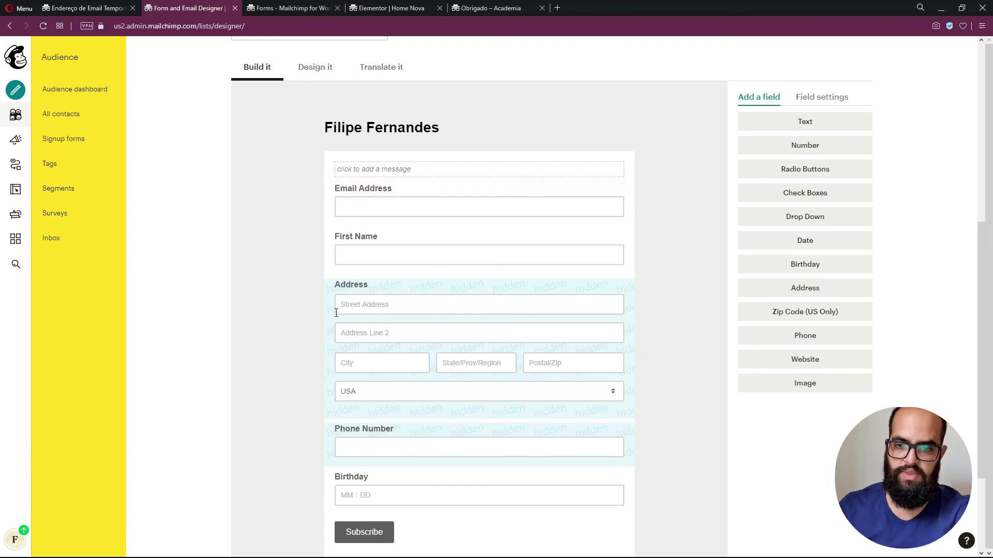
Renew the Mailchimp lists in the MC4WP form editor so Last Name no longer appears.
click(302, 9)
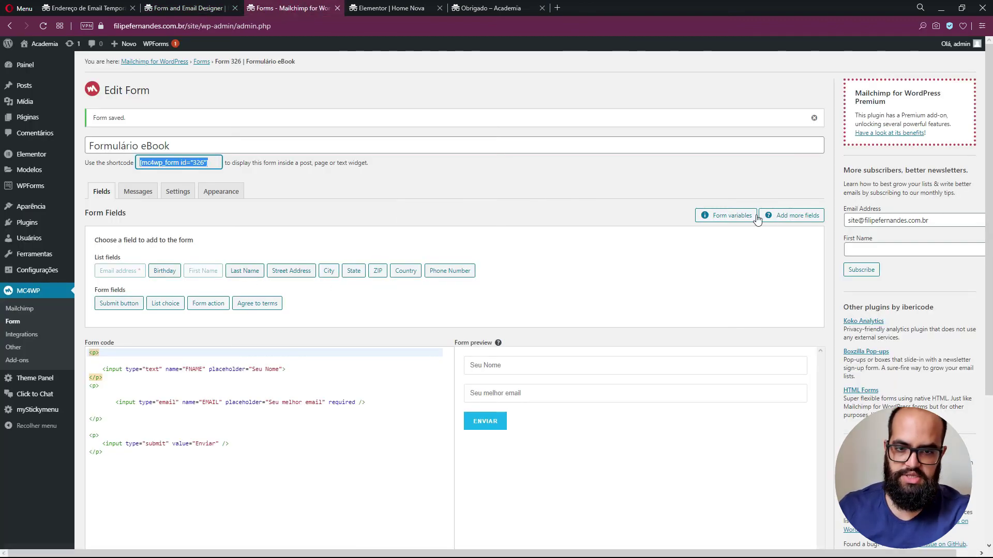
click(791, 215)
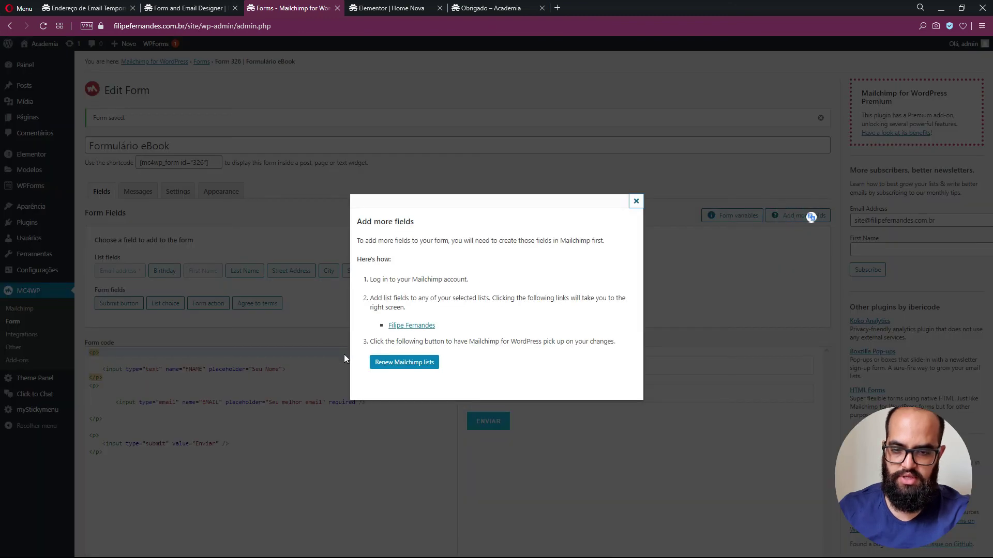
click(398, 362)
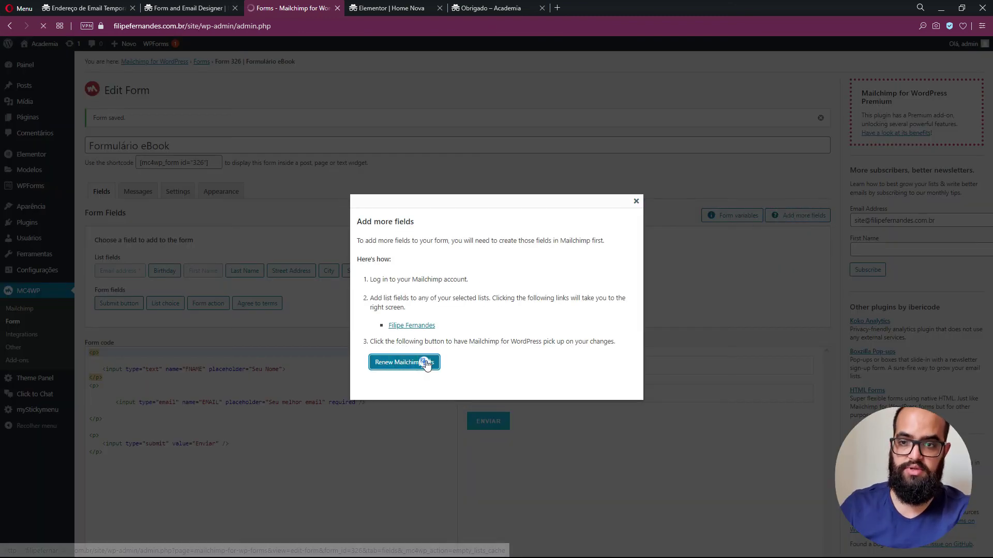